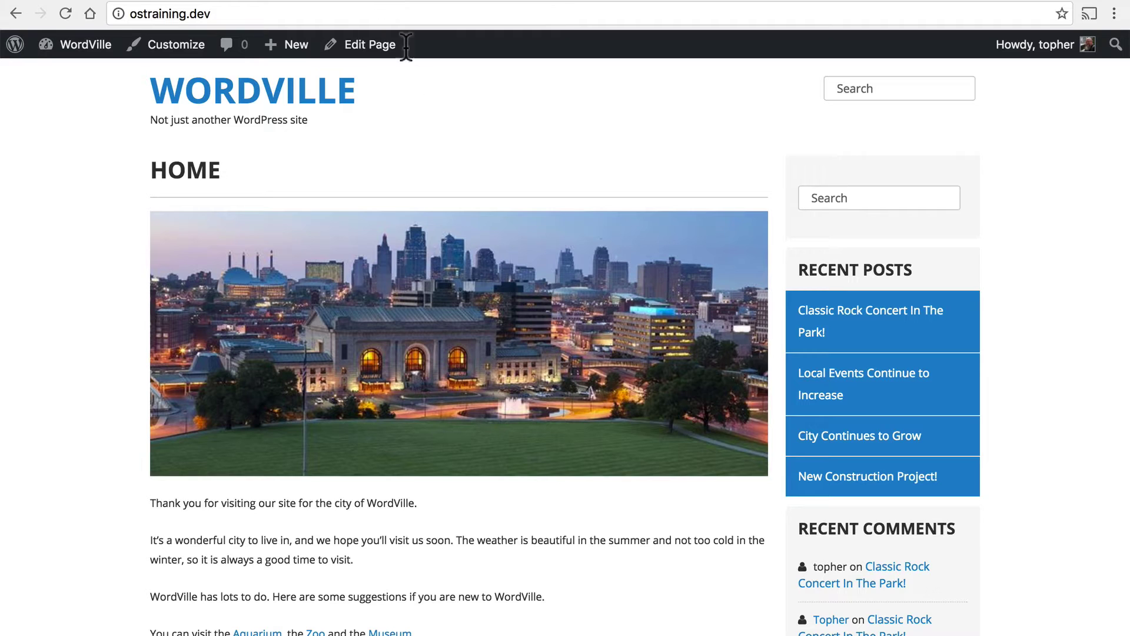
- Scroll down the WordVille home page and follow the Aquarium link in the body text
scroll(409, 100, "down", 3)
scroll(408, 100, "down", 2)
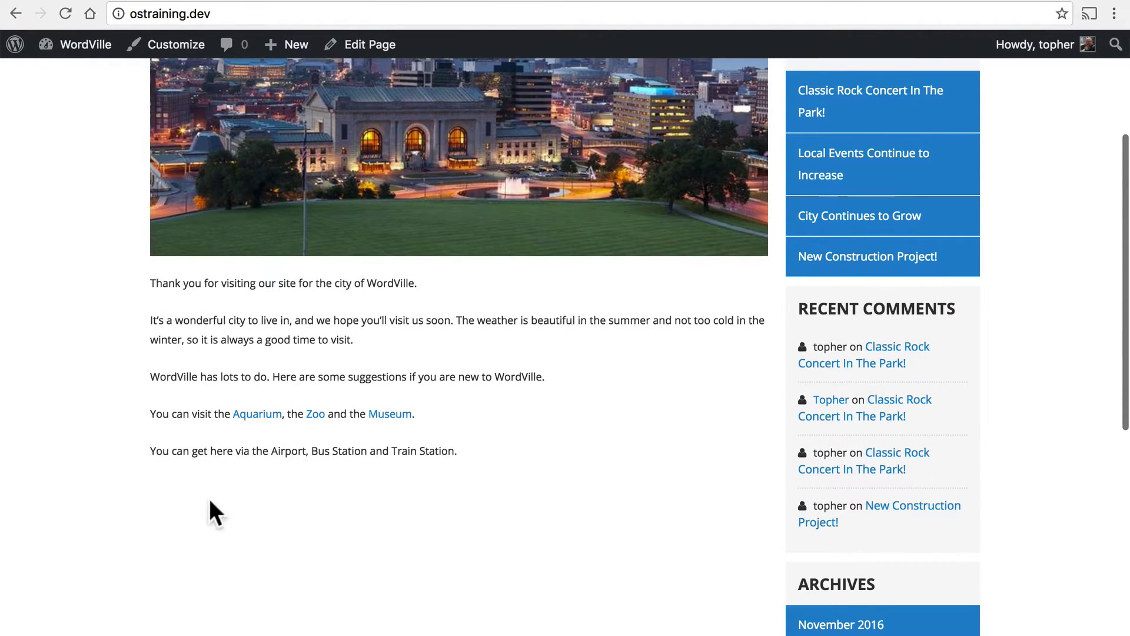
left_click(253, 417)
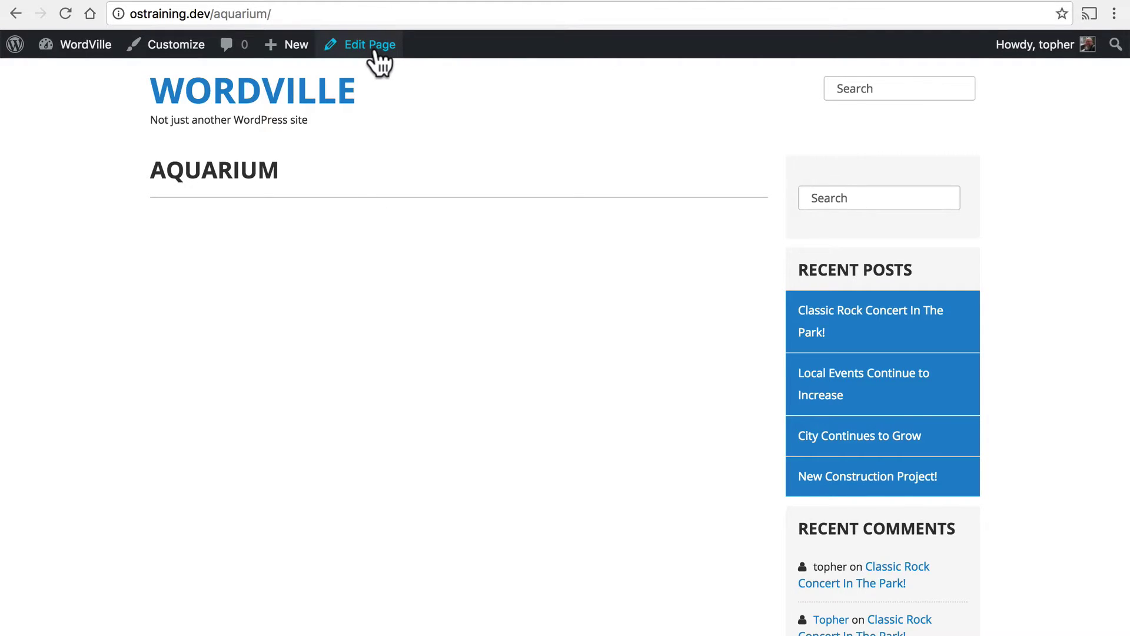
- Open the Aquarium page in the editor and bring up Add Media's Upload Files option
left_click(347, 53)
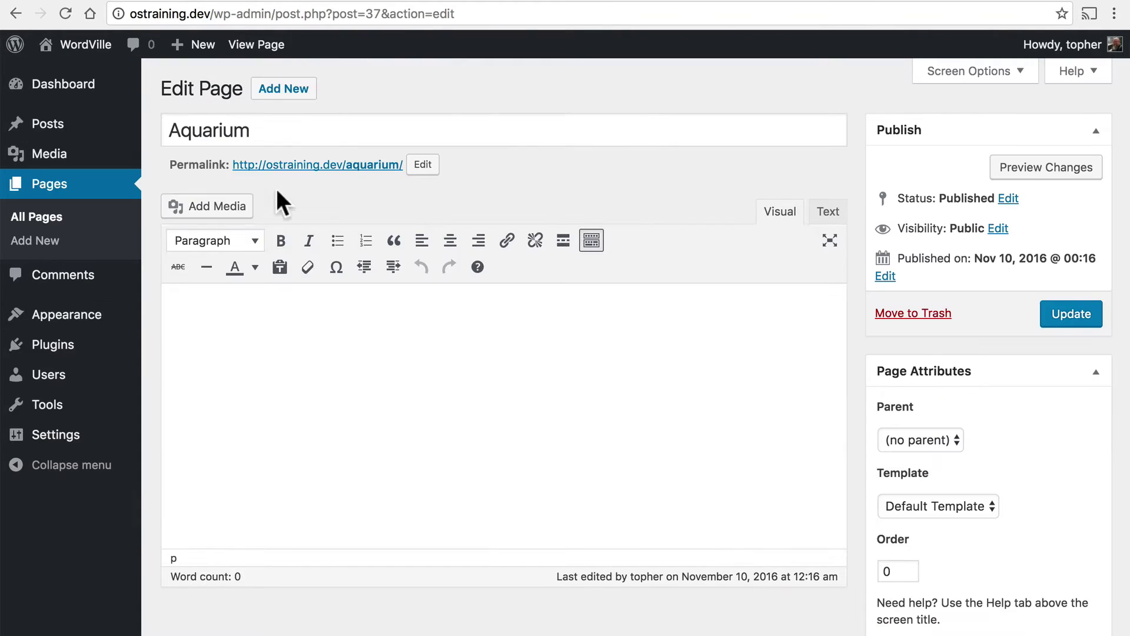
left_click(220, 205)
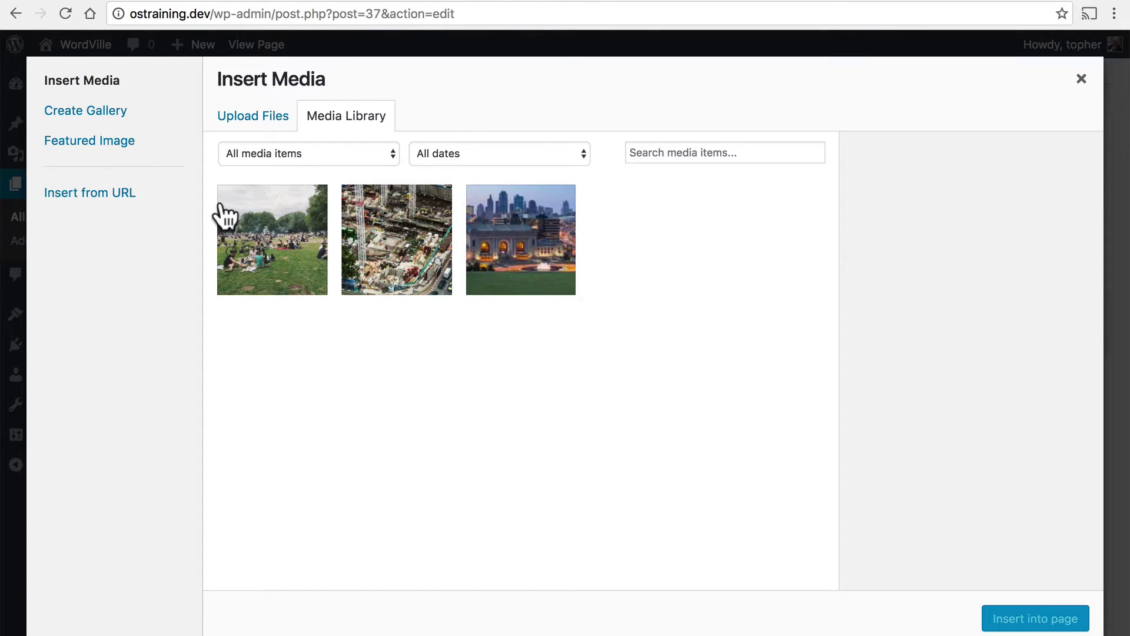
left_click(263, 122)
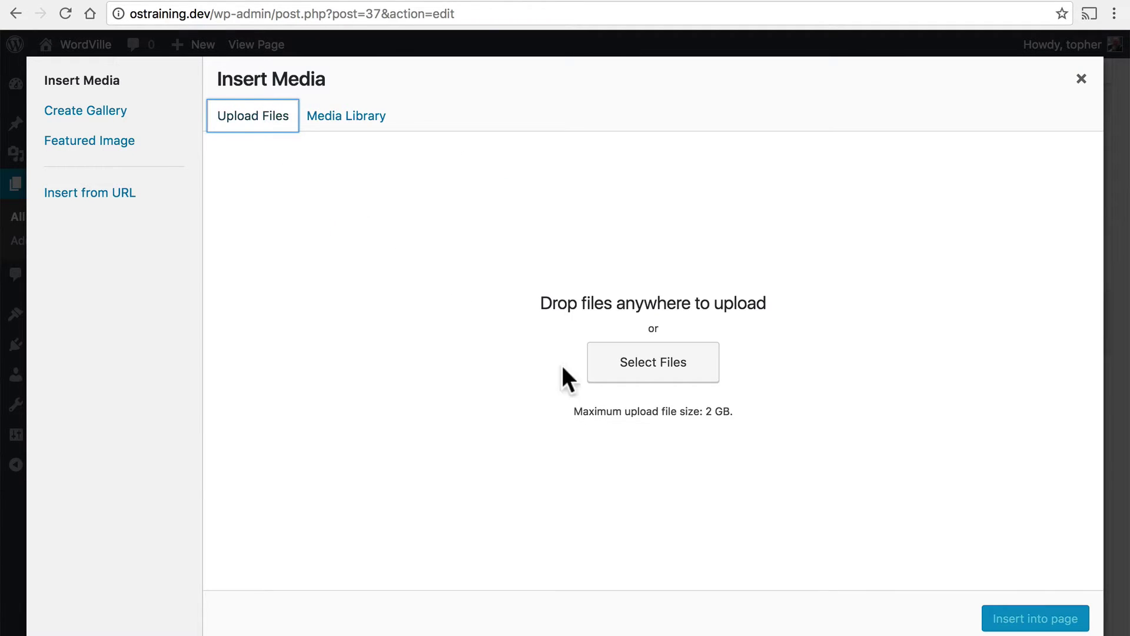
- Select five aquarium photos, including the jellyfish and fish shots, and upload them
left_click(650, 368)
left_click(515, 20)
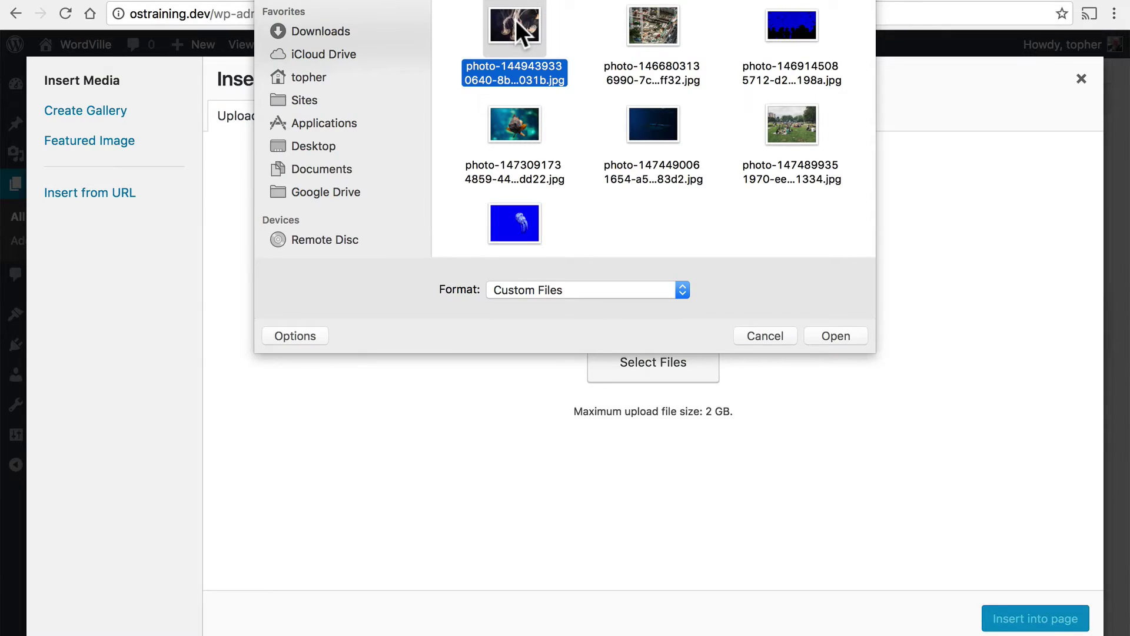
left_click(797, 30, "super")
left_click(653, 125, "super")
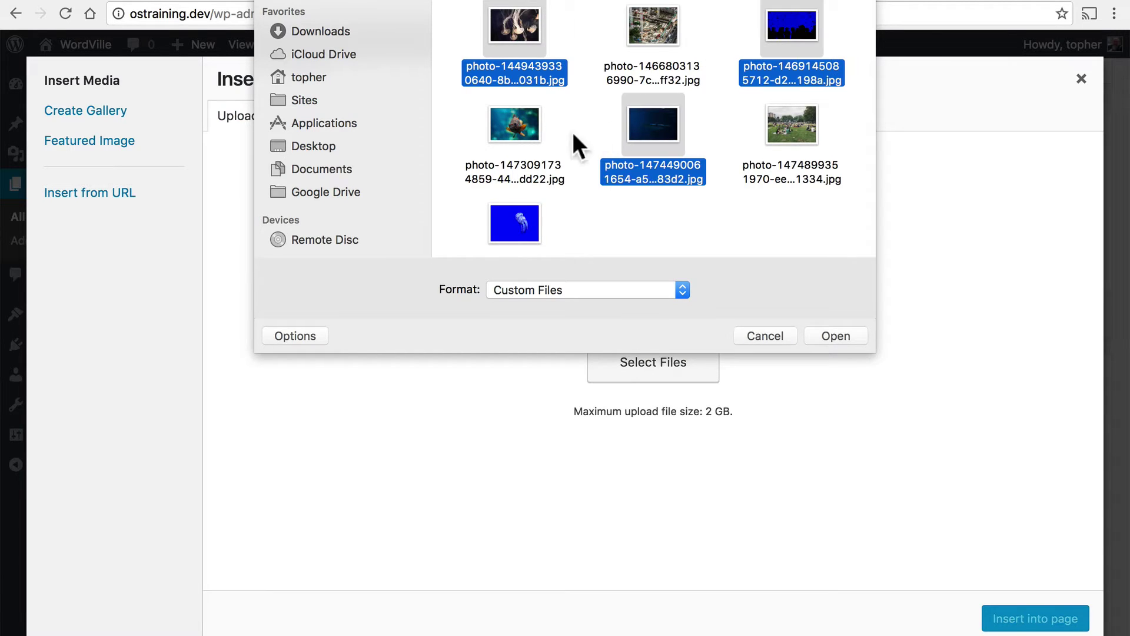
left_click(510, 135, "super")
left_click(514, 218, "super")
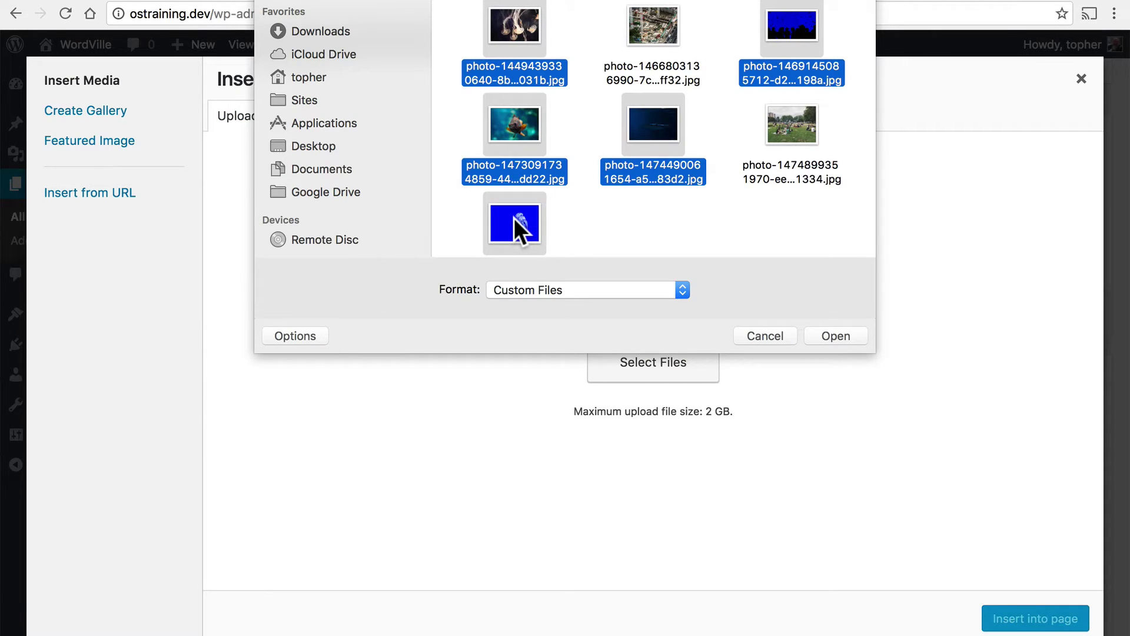
left_click(824, 337)
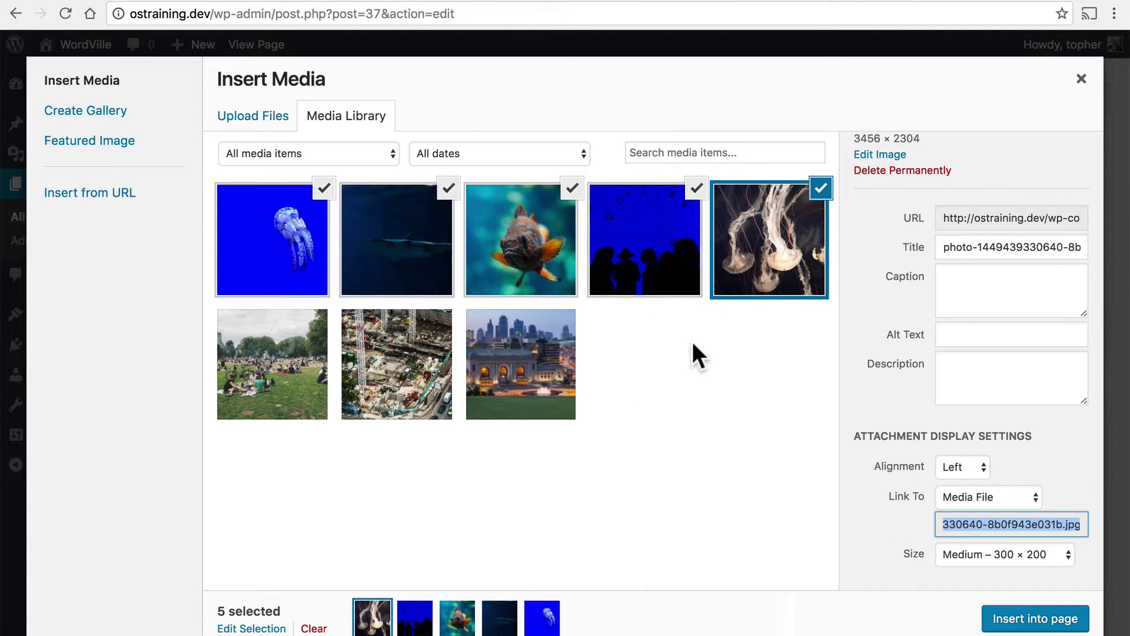
- Create a new gallery from the five uploaded photos, keeping the white jellyfish selected
left_click(87, 115)
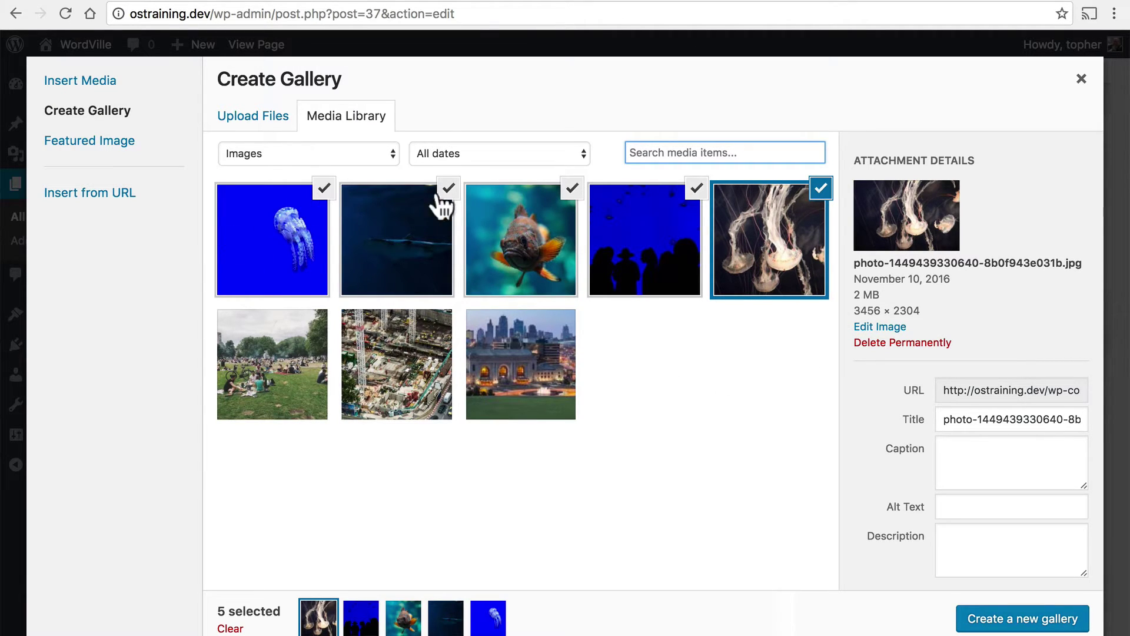
left_click(822, 190)
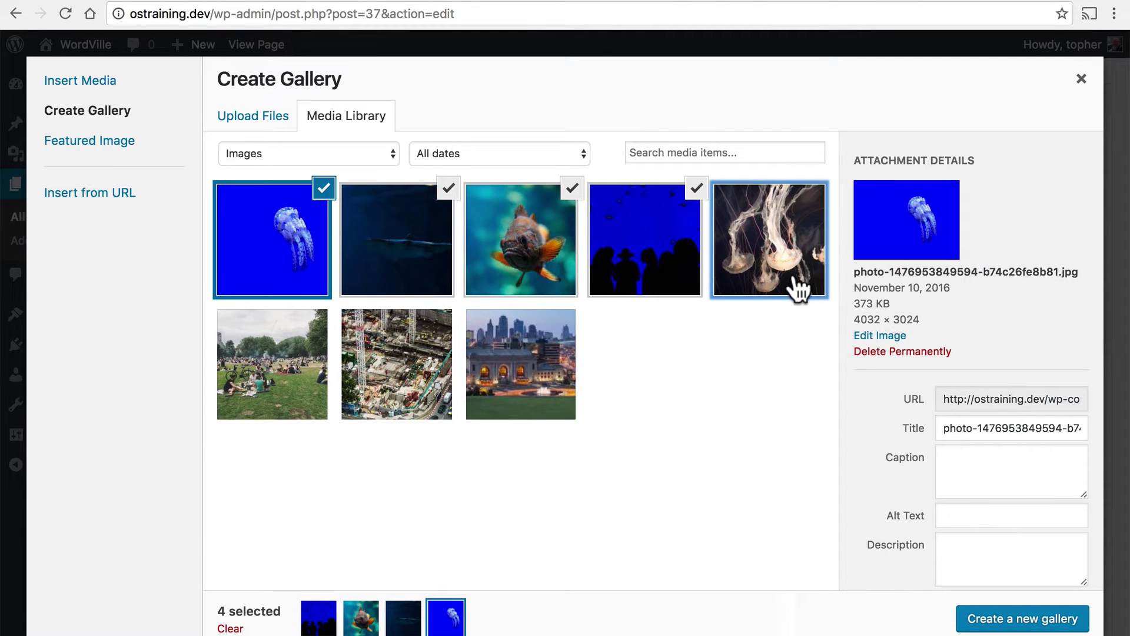
left_click(785, 231)
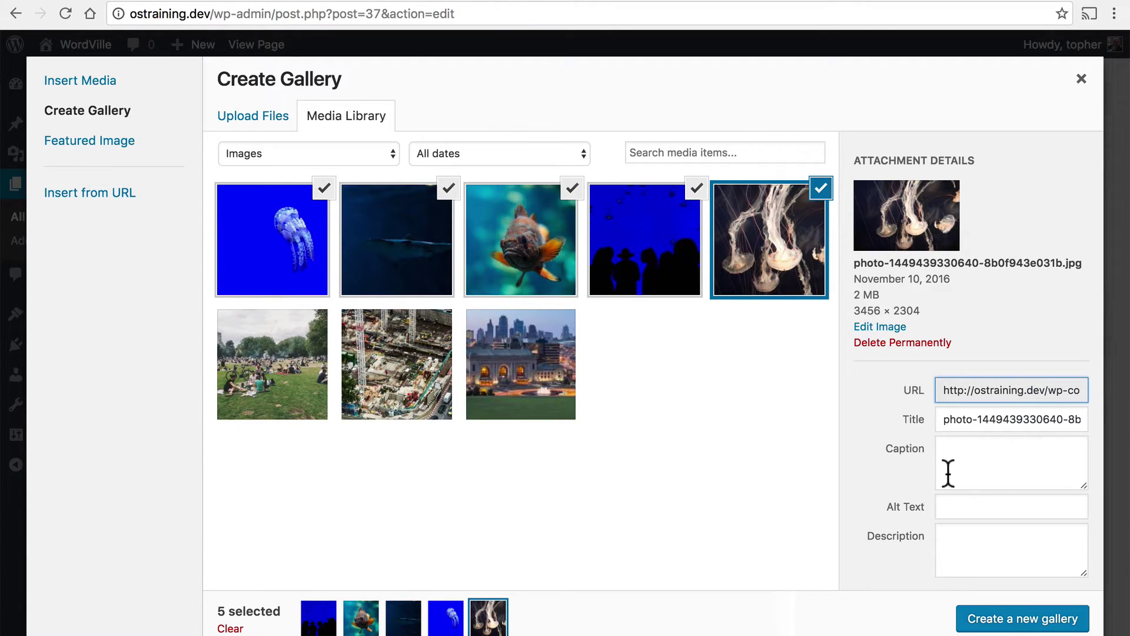
left_click(995, 620)
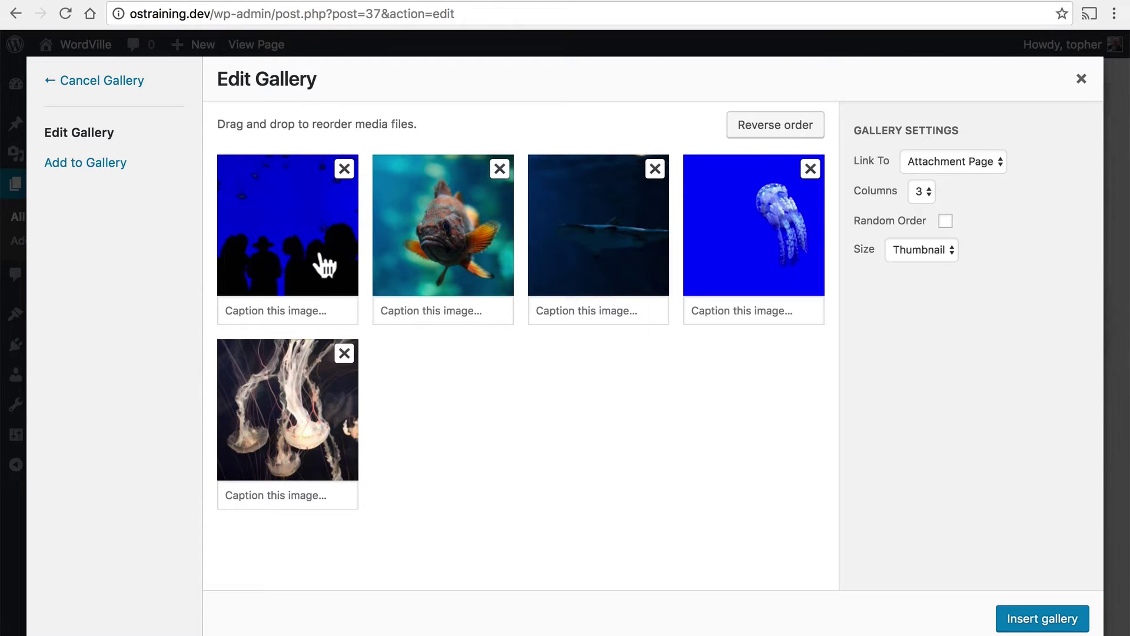
- Caption the first photo 'People in the water.' and the third 'Looking for Dinner'
left_click(297, 311)
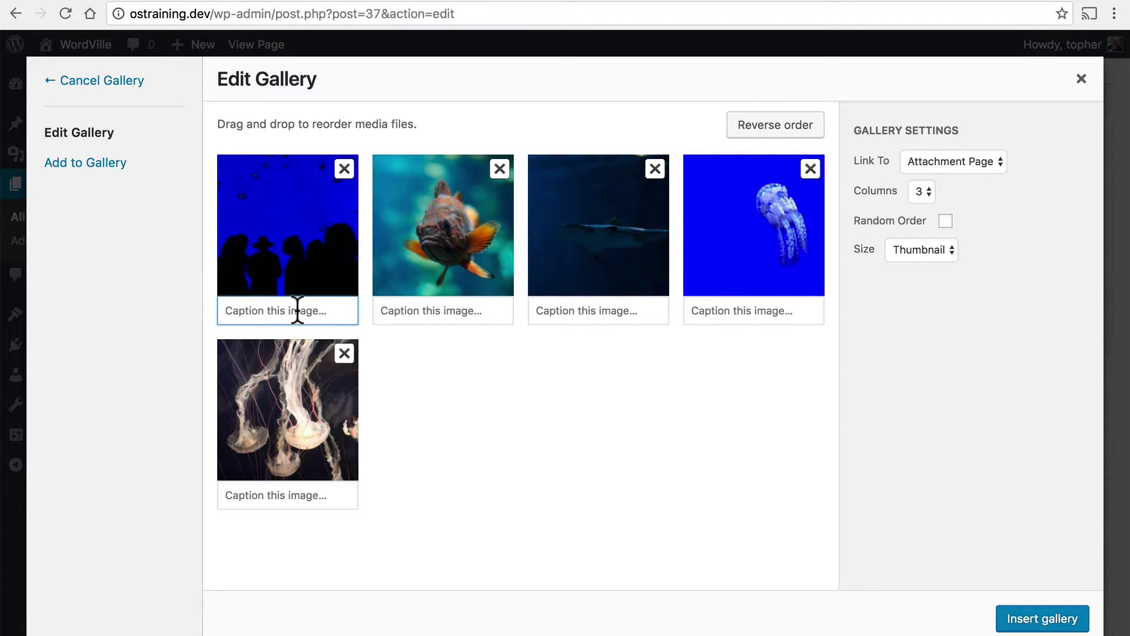
type("People in the water.")
left_click(582, 310)
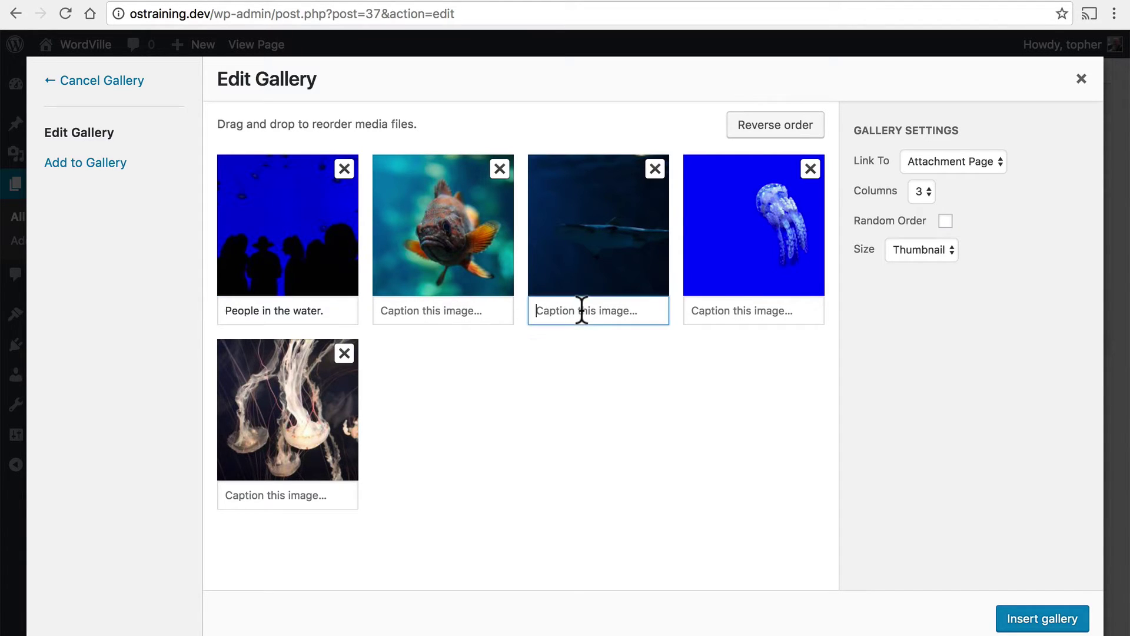
type("Looking for Dinner")
left_click(587, 383)
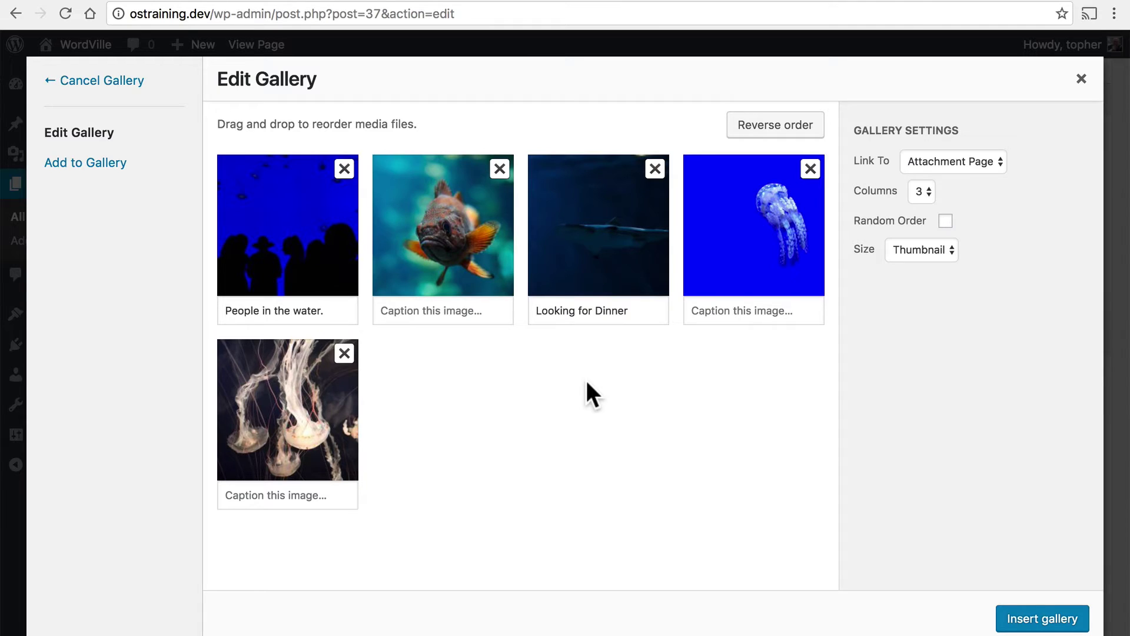
- Link images to Media File, move Looking for Dinner second, keep Thumbnail, and insert the gallery
left_click(981, 163)
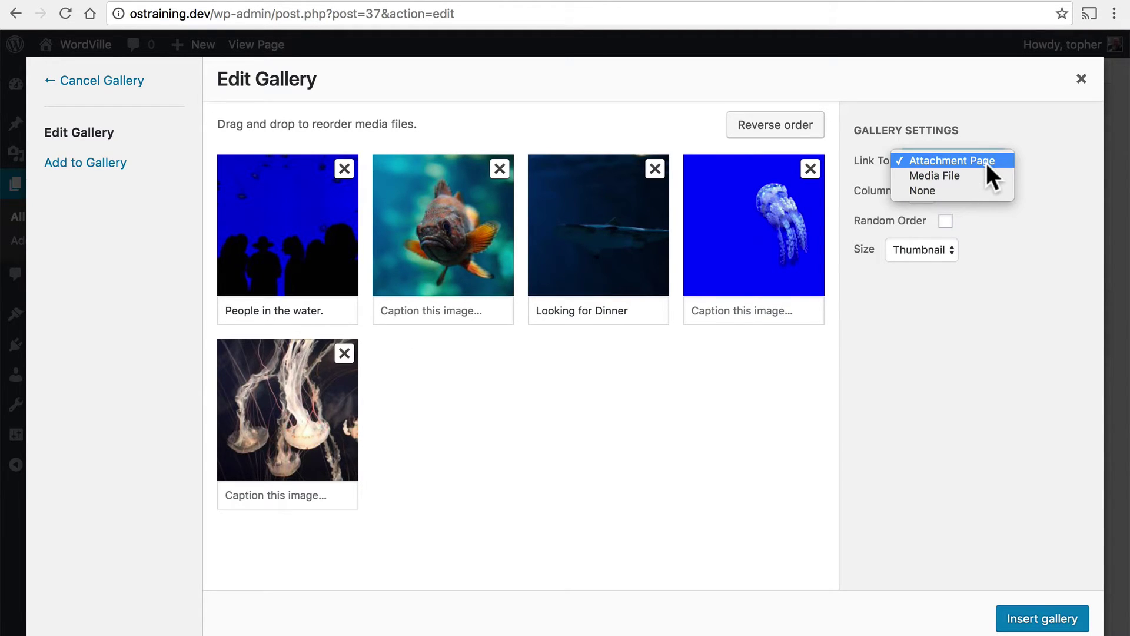
left_click(989, 178)
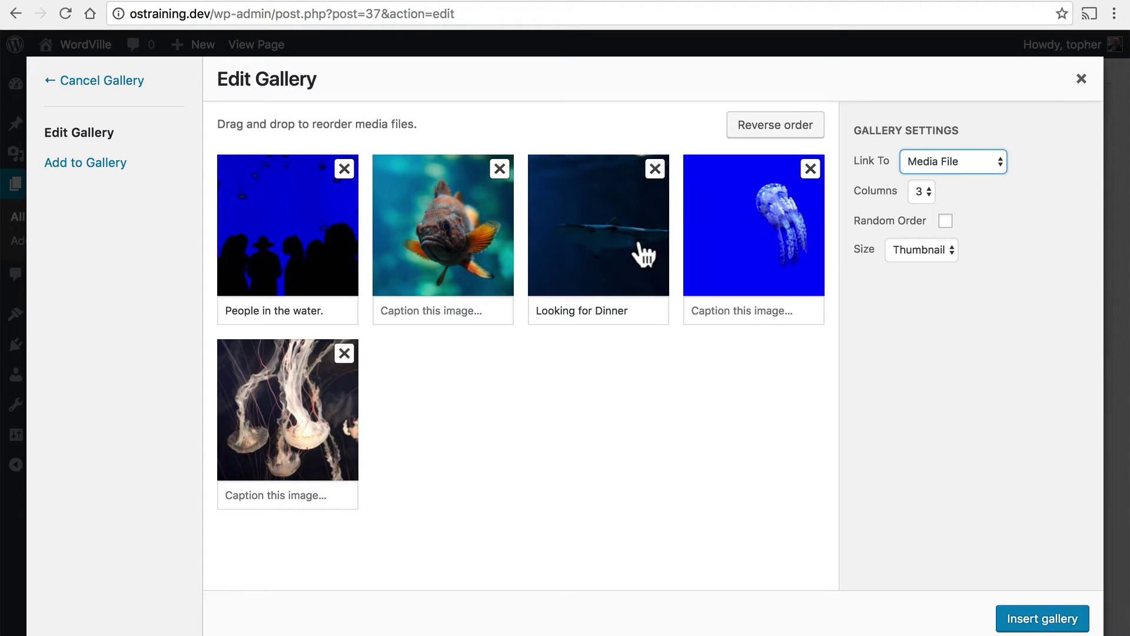
left_click_drag(590, 244, 421, 241)
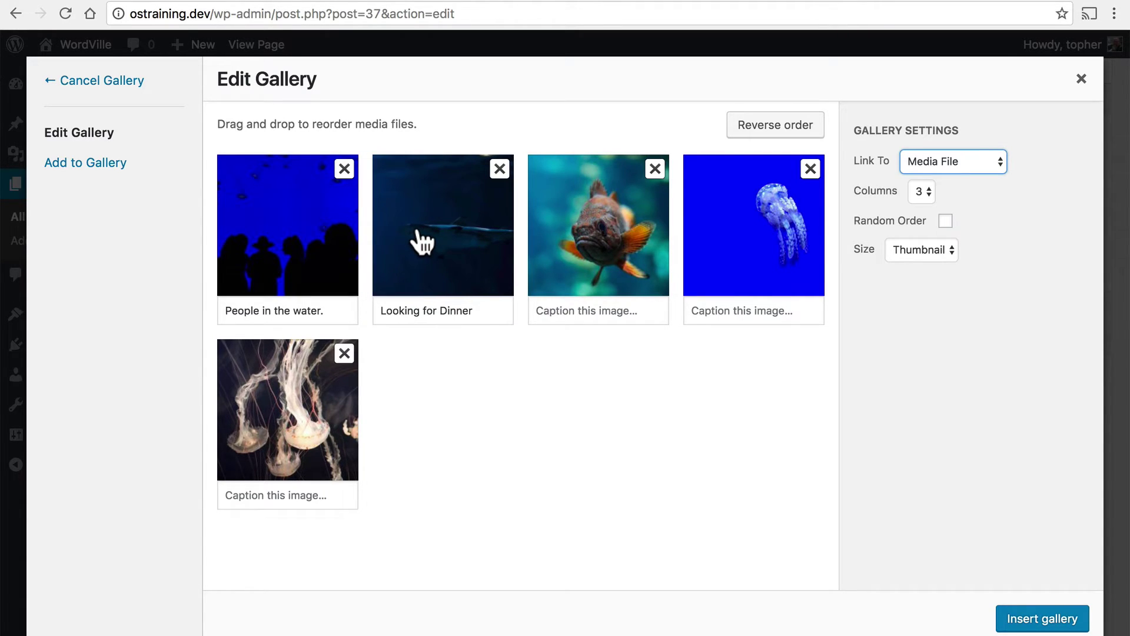
left_click(917, 252)
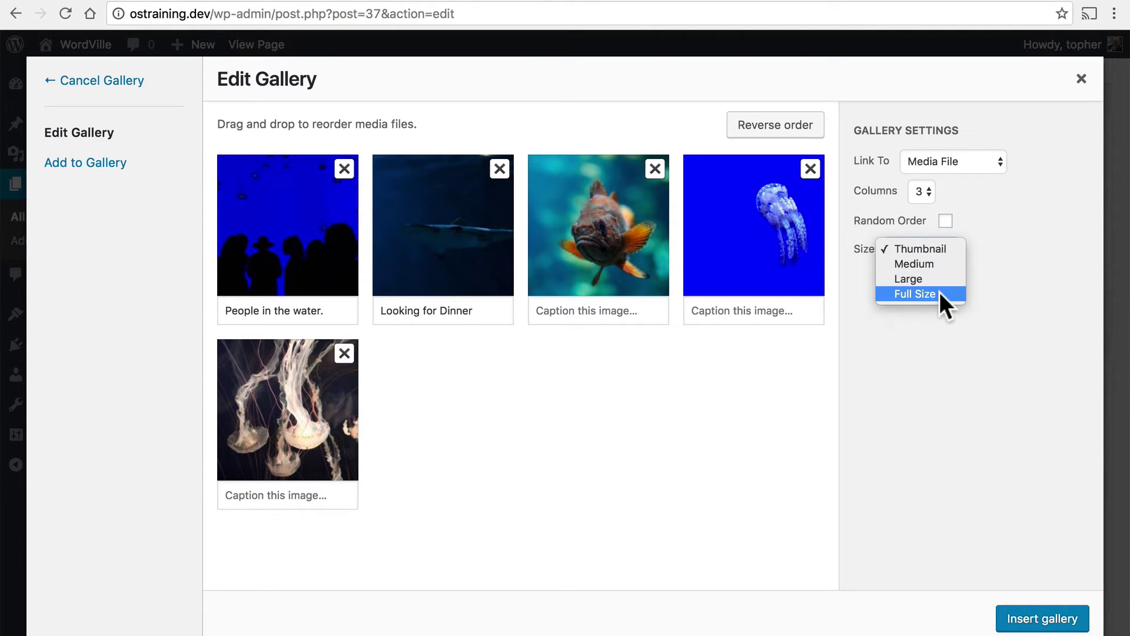
left_click(938, 249)
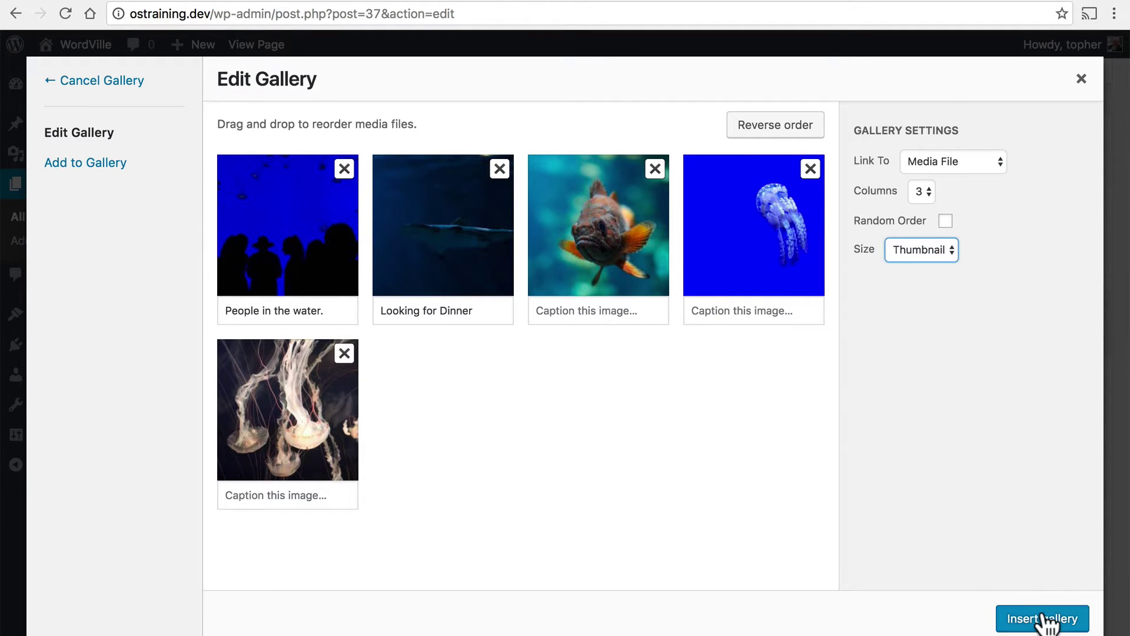
left_click(1072, 618)
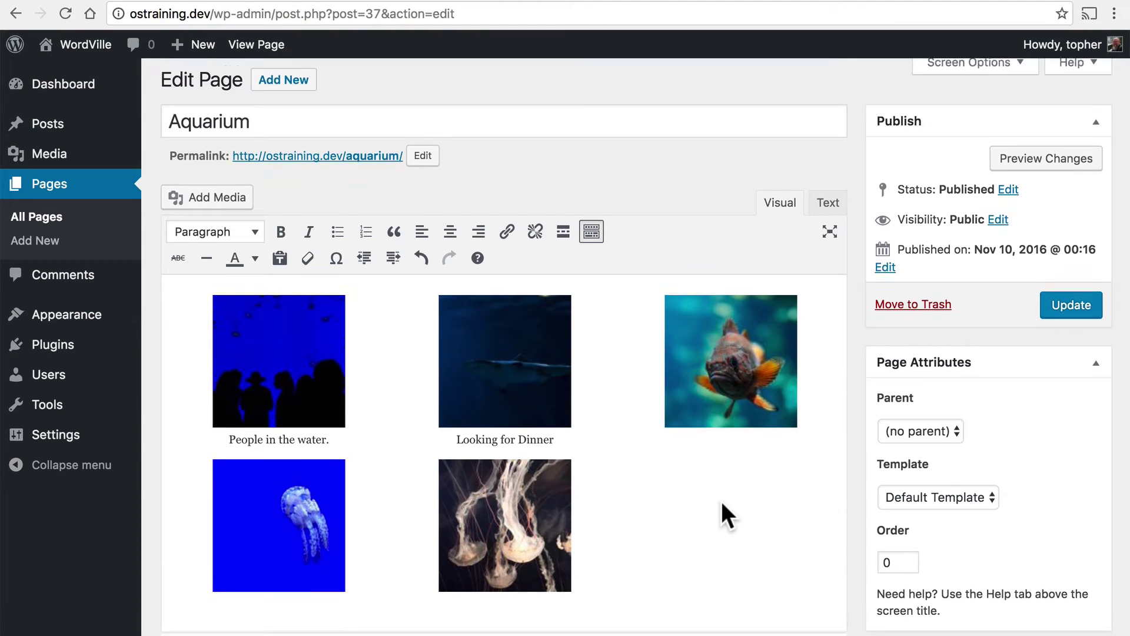
- Update the Aquarium page and view it on the live site
scroll(722, 500, "down", 2)
scroll(721, 500, "up", 1)
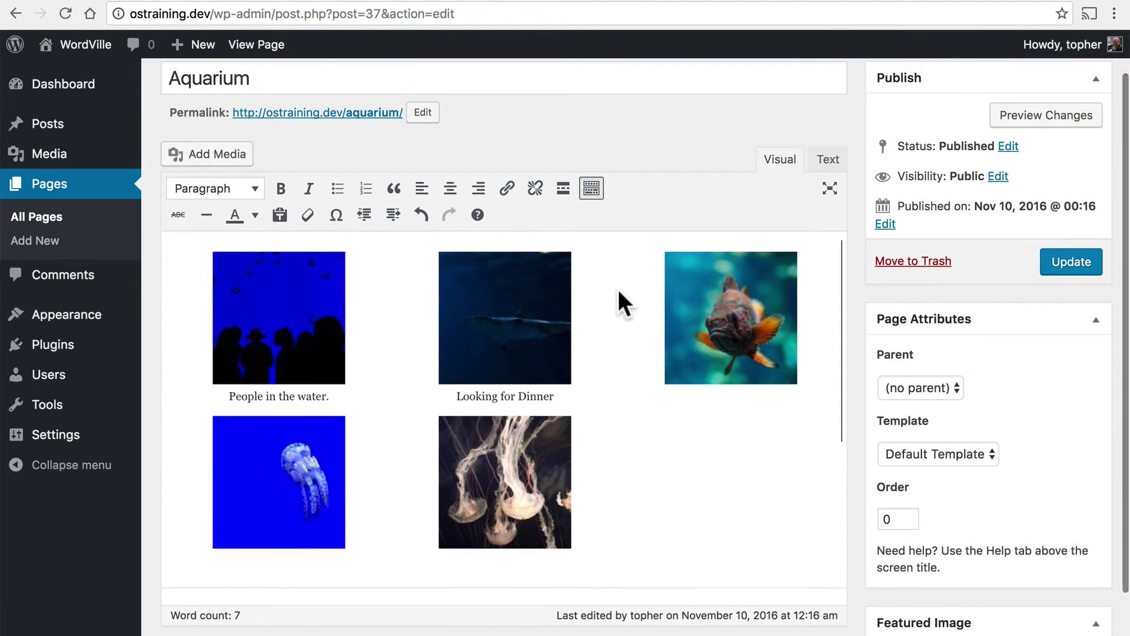
left_click(1065, 265)
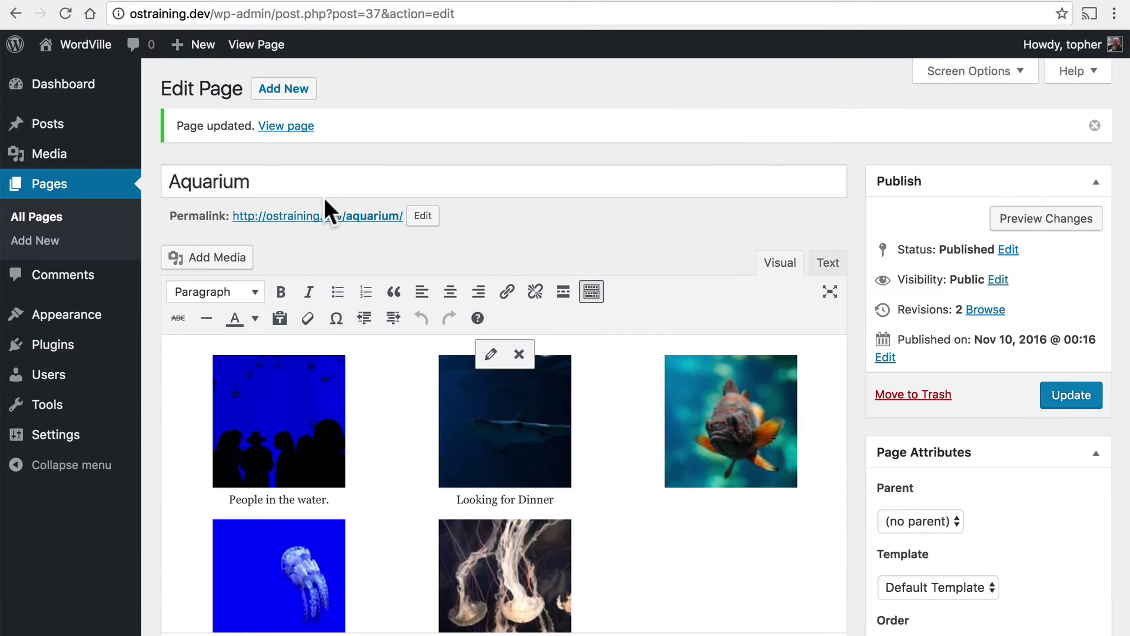
left_click(286, 127)
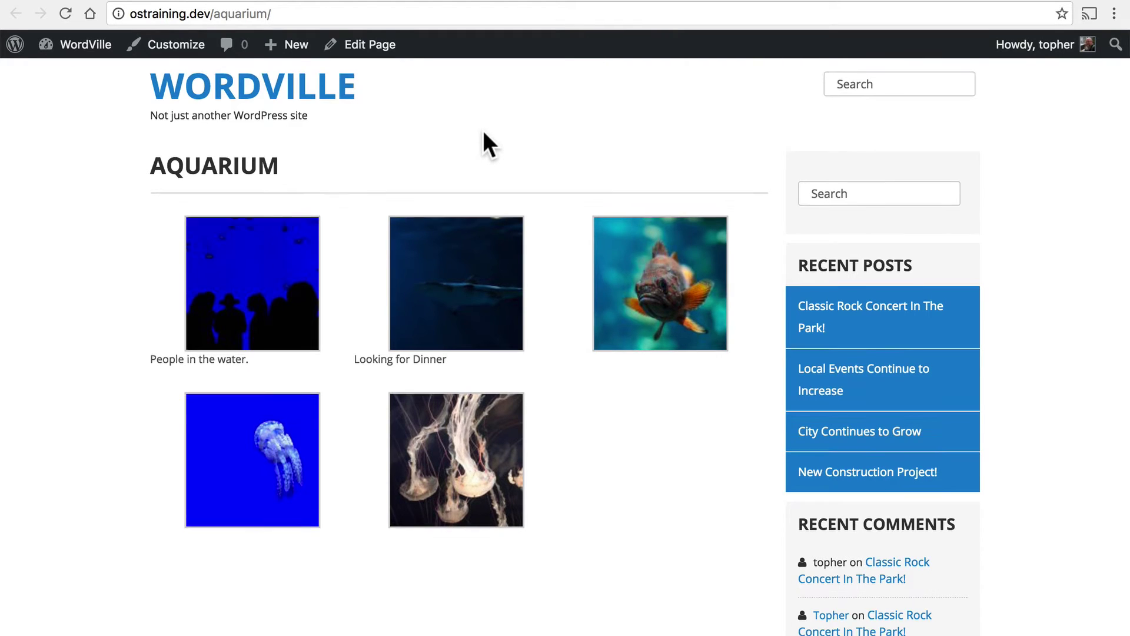
- Open the first gallery image at full size, then return to the gallery page
scroll(483, 130, "down", 1)
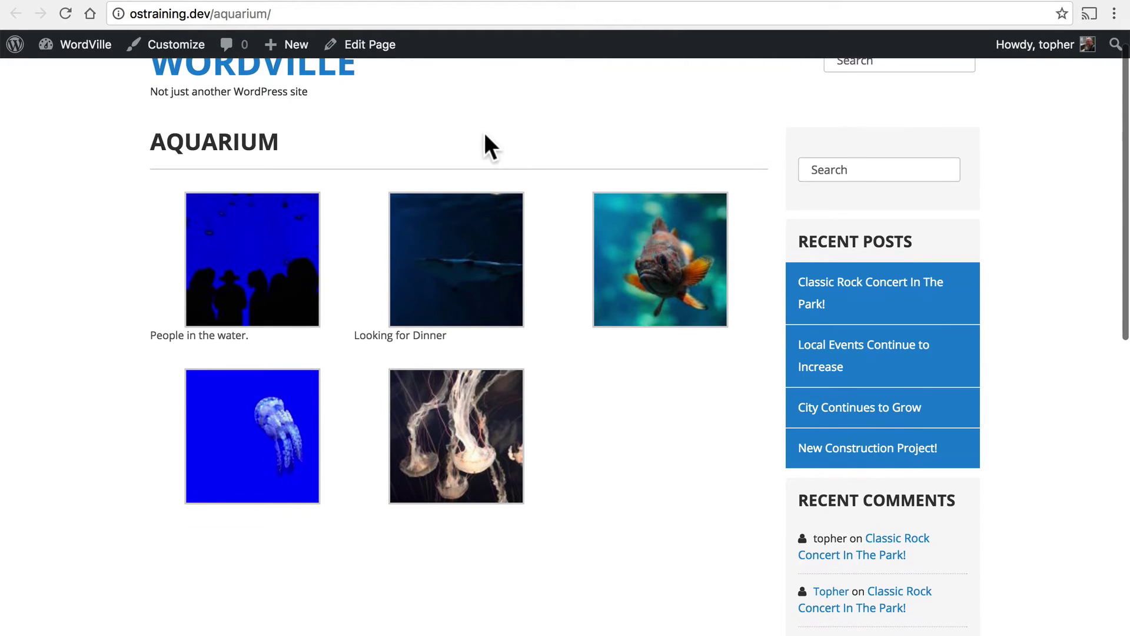
left_click(277, 263)
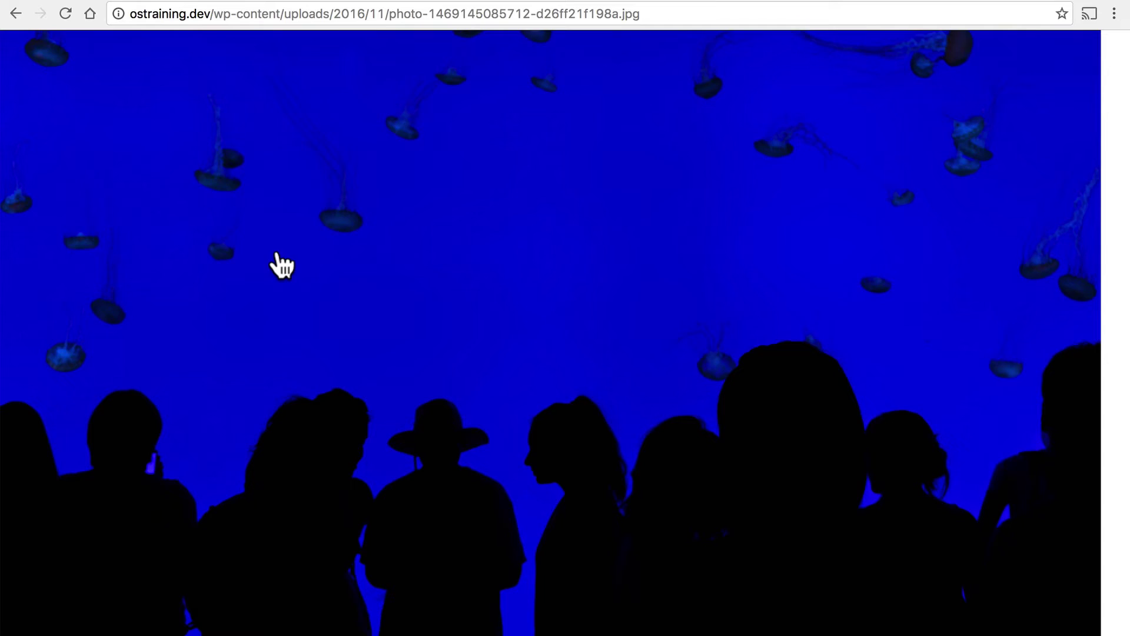
left_click(15, 13)
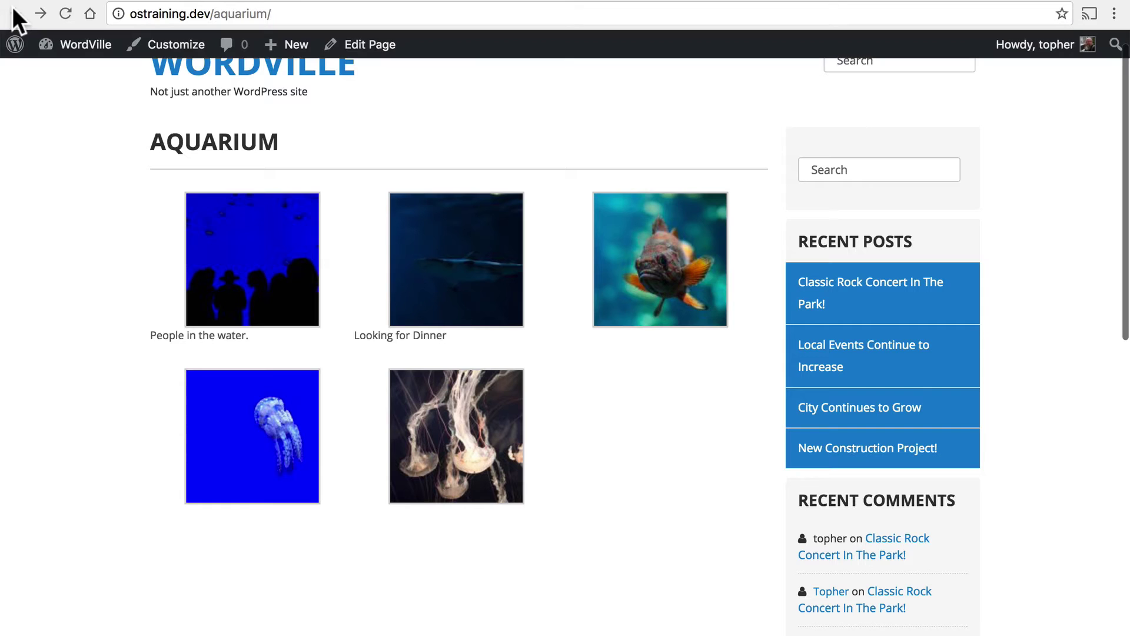
- Change the Aquarium gallery's image size from Thumbnail to Medium and update the page
left_click(337, 3)
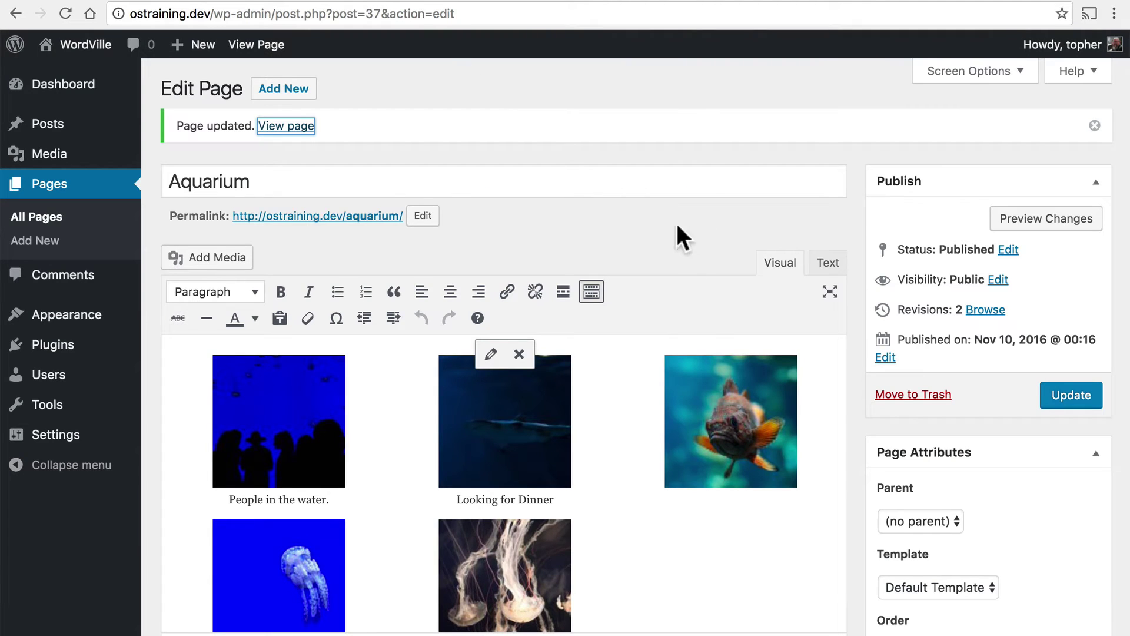
left_click(491, 355)
left_click(490, 355)
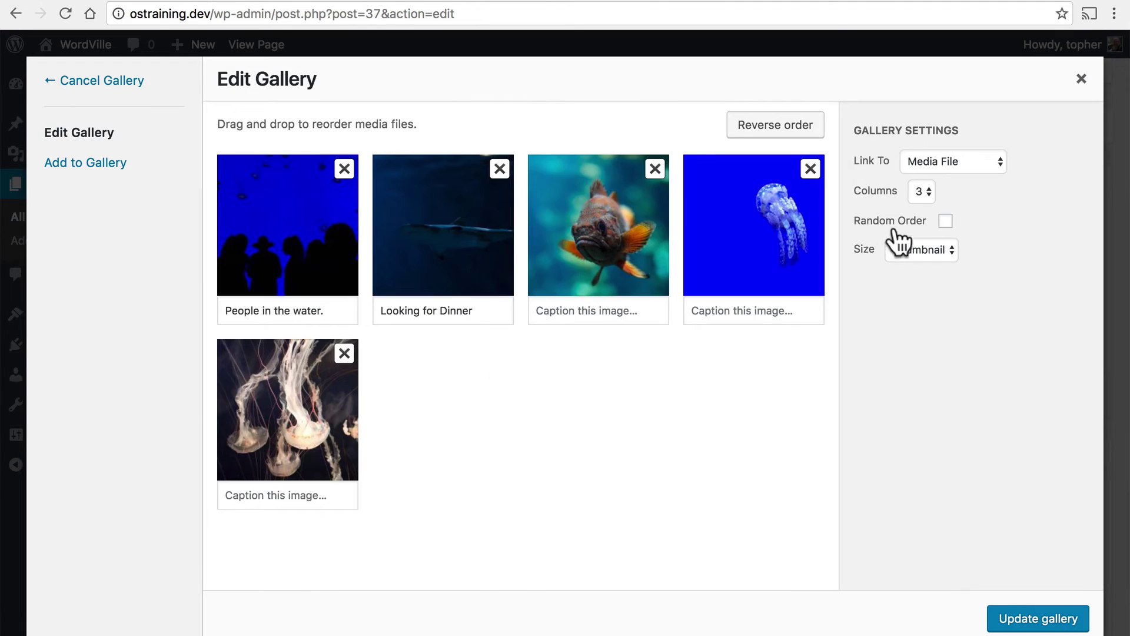
left_click(922, 248)
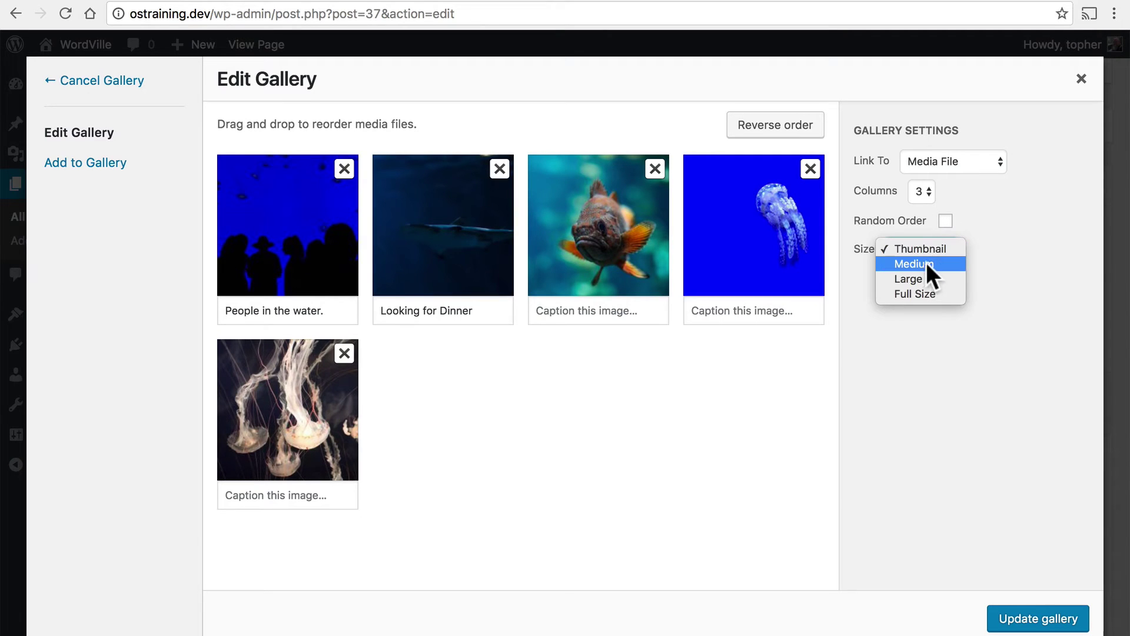
key("Escape")
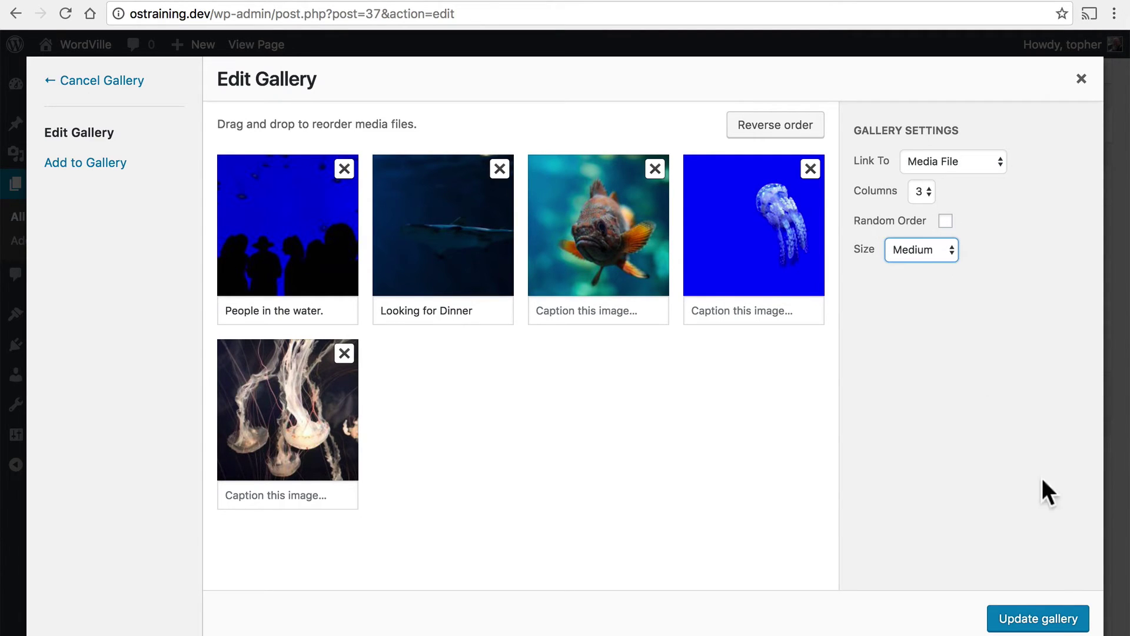
left_click(1039, 620)
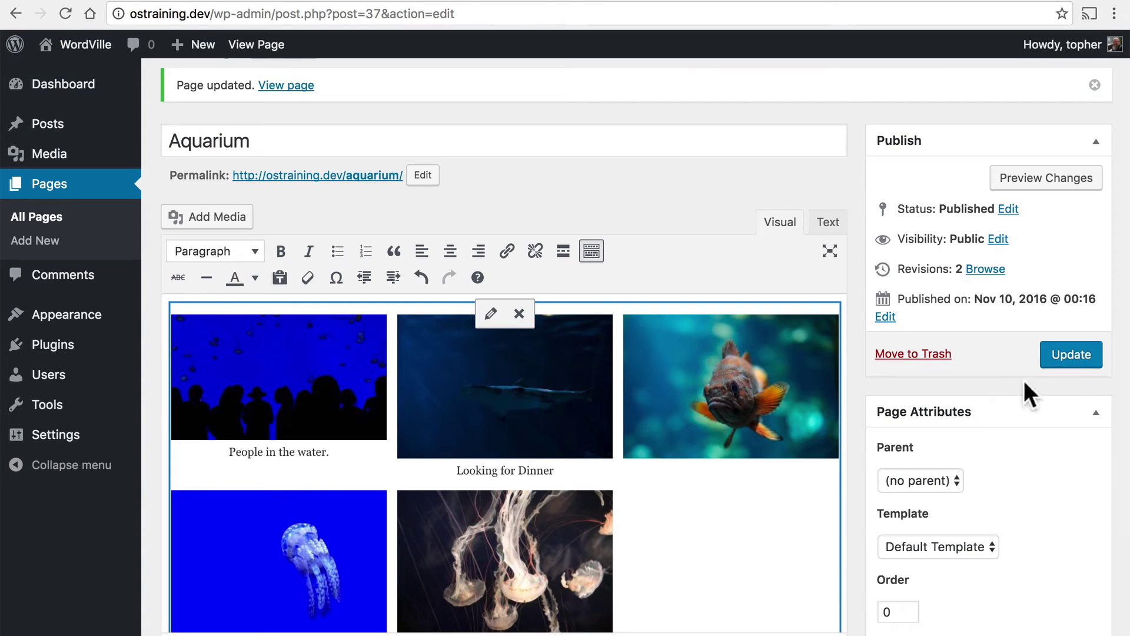
left_click(1069, 360)
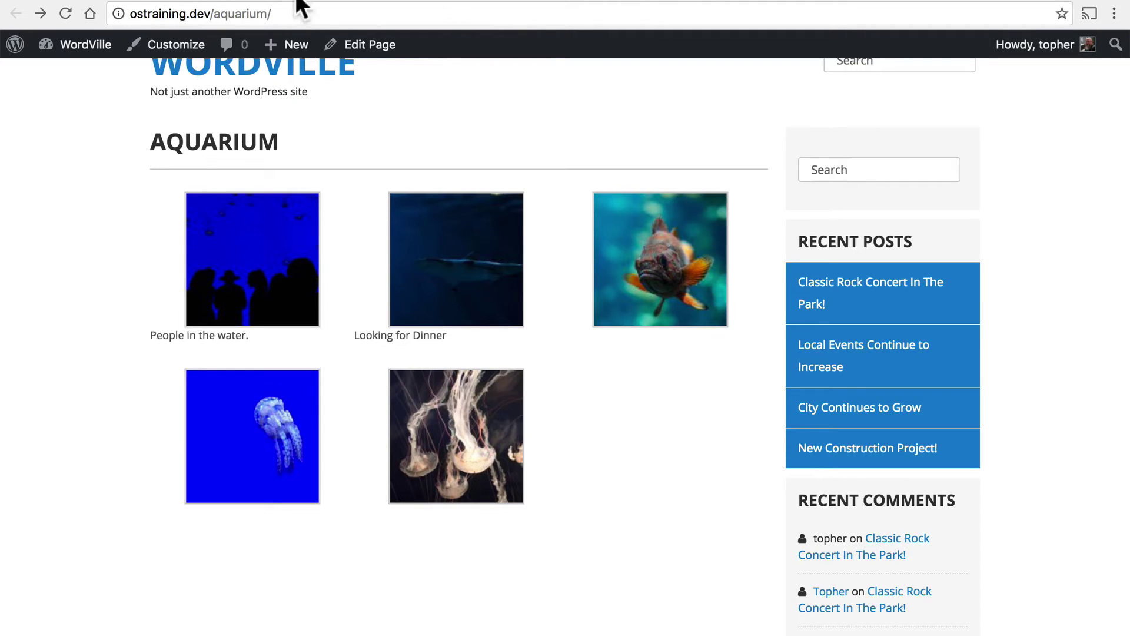
- Reload the live Aquarium page to see the Medium-size images, then go forward to the editor
left_click(66, 13)
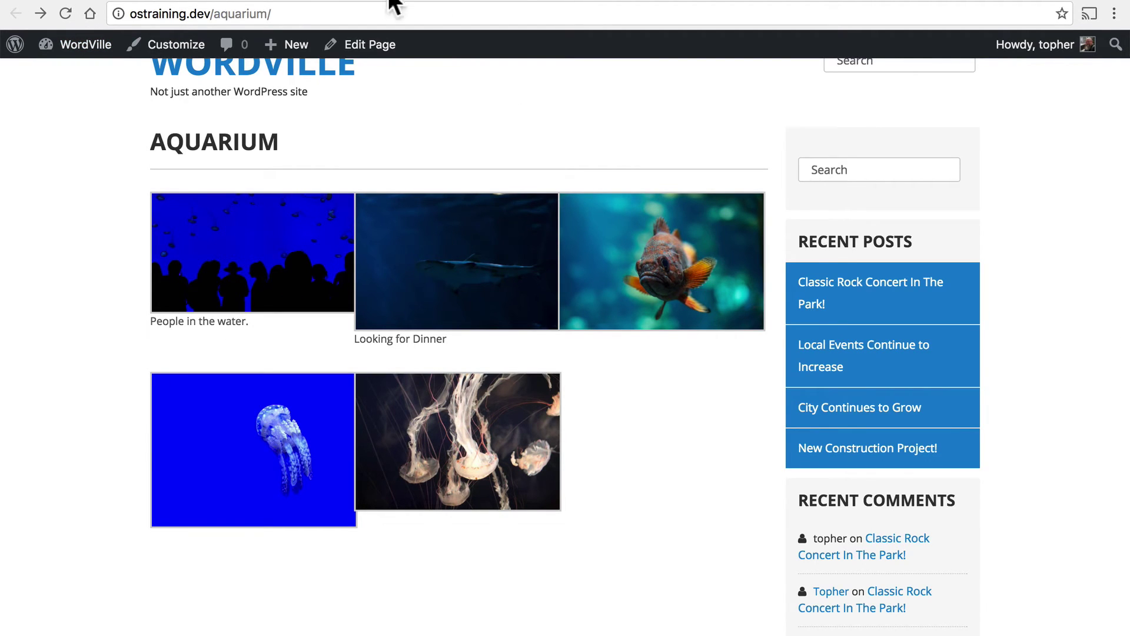
key("super+bracketright")
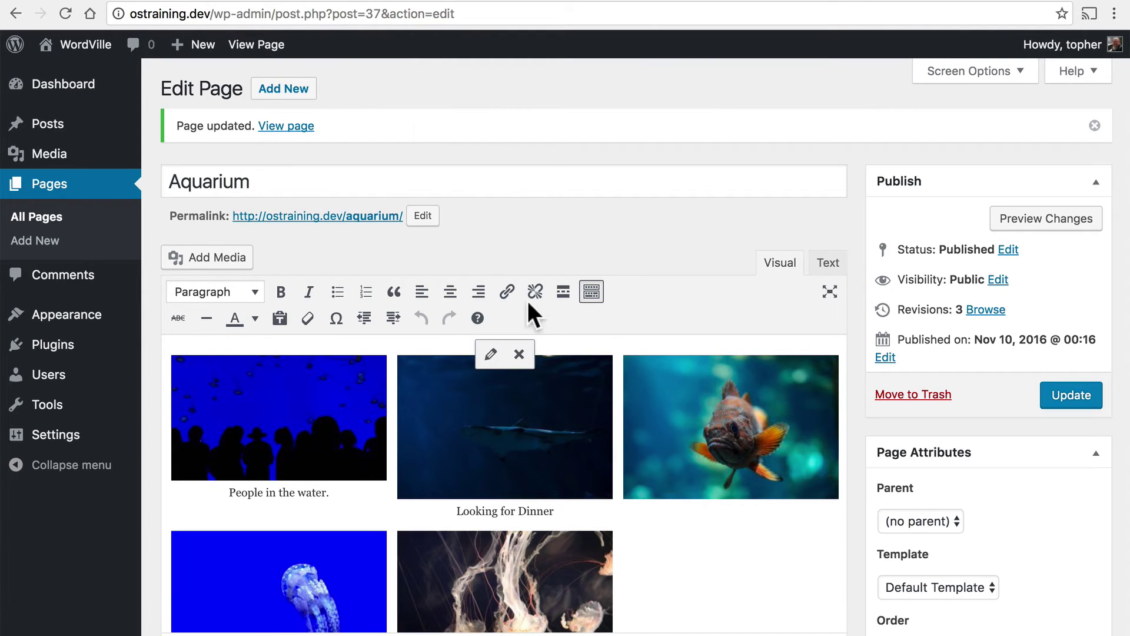
- Set the gallery's Columns to 2, apply the change, and update the Aquarium page
left_click(490, 354)
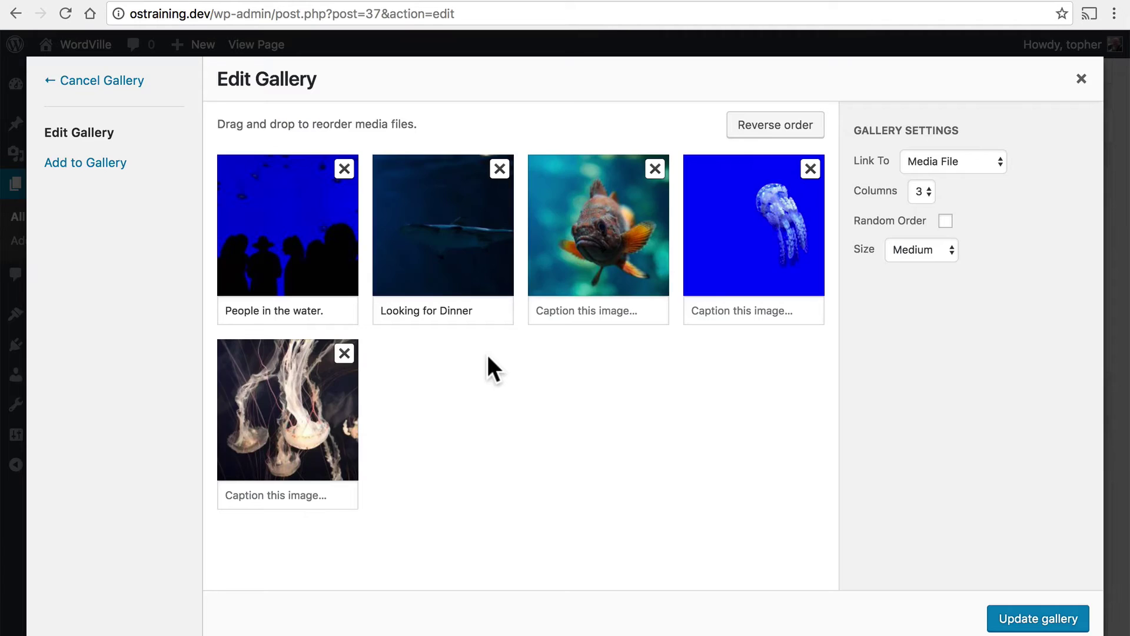
left_click(922, 192)
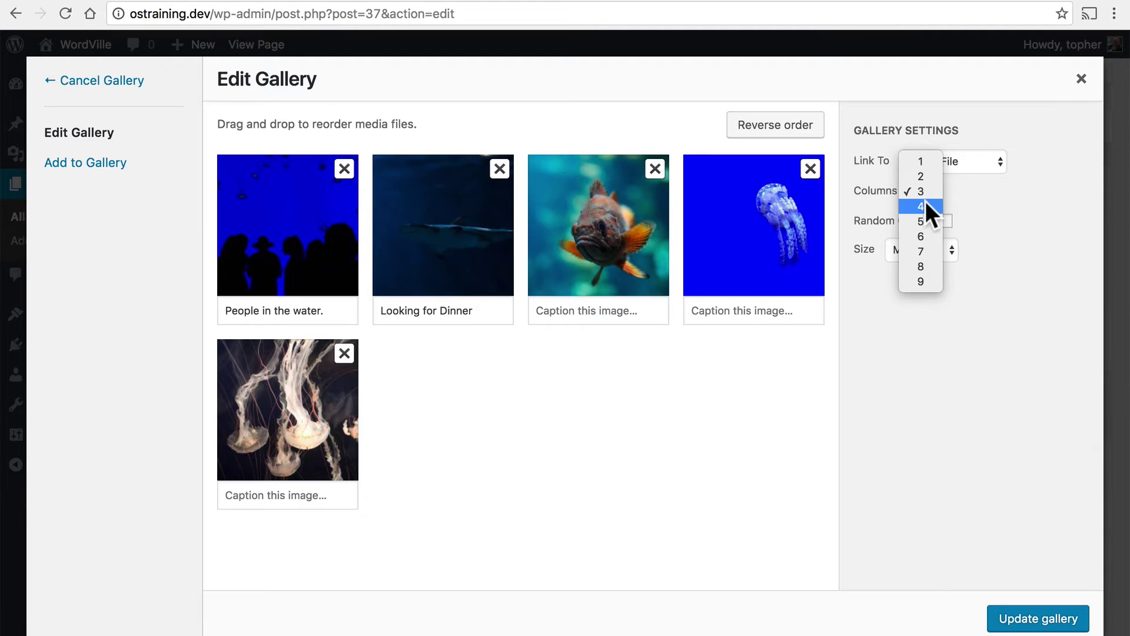
left_click(922, 176)
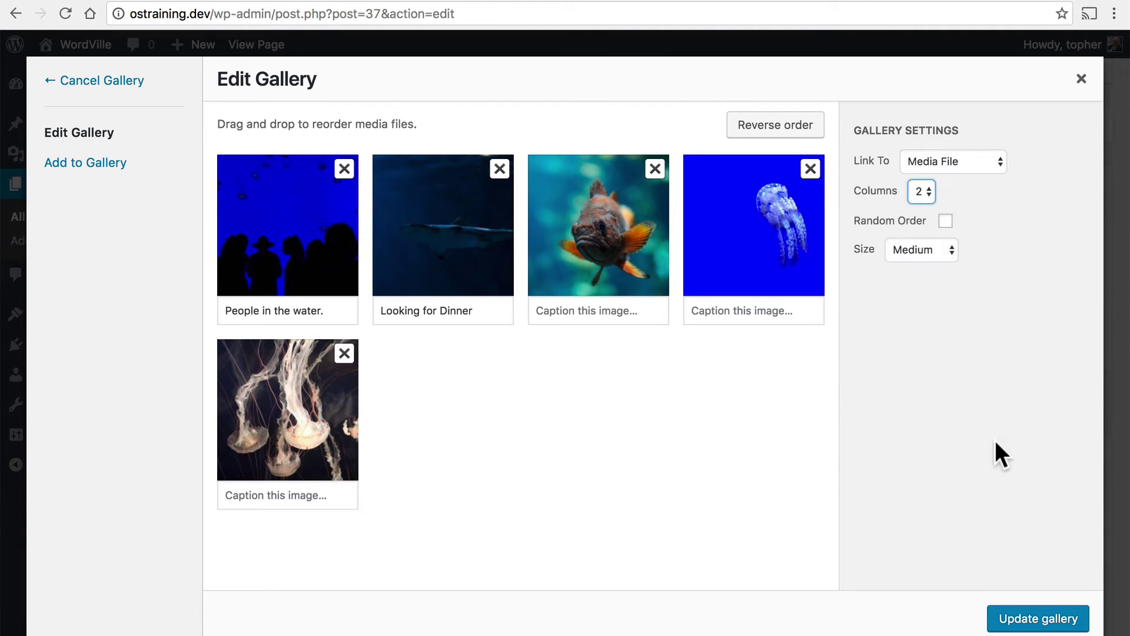
left_click(1034, 617)
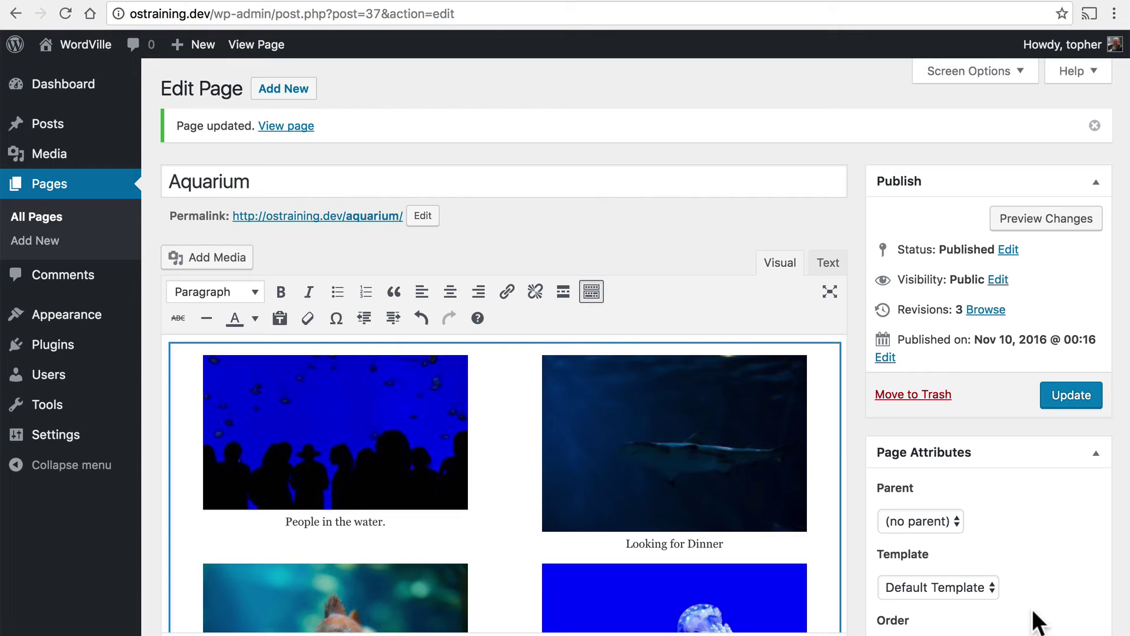
left_click(1071, 395)
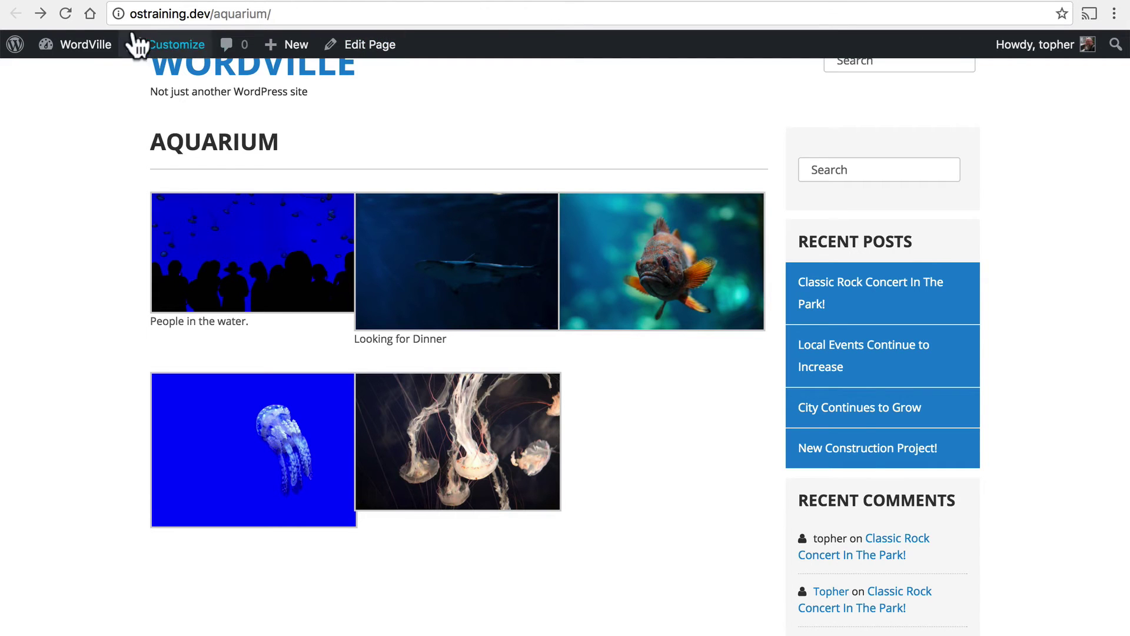
- Reload the live Aquarium page and scroll through the five photos in two columns
left_click(66, 13)
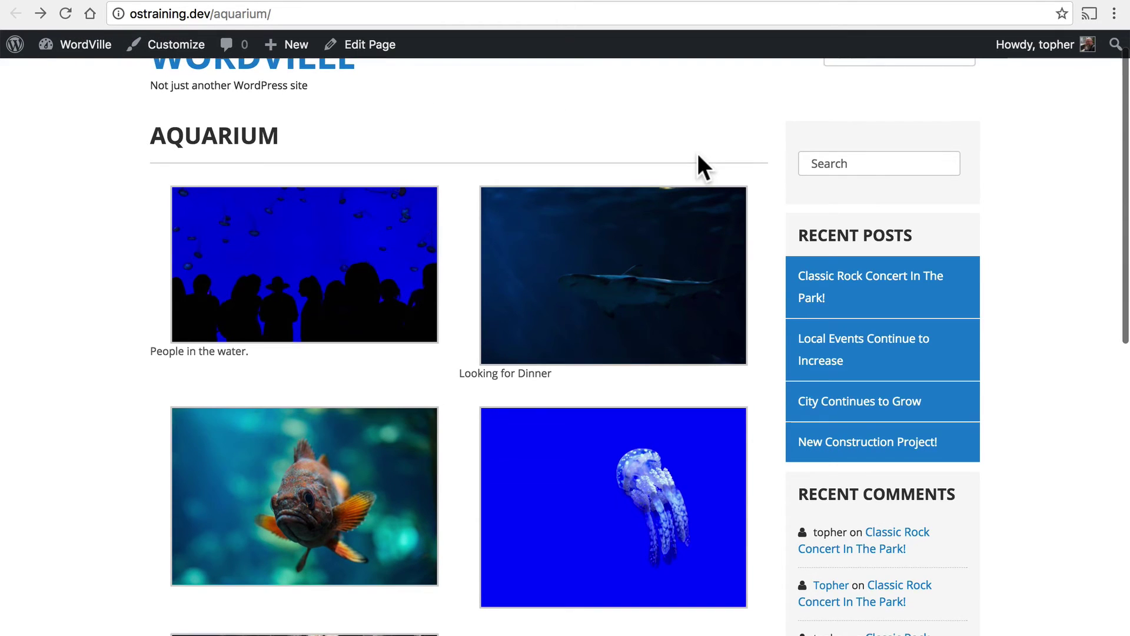
scroll(698, 158, "down", 3)
scroll(699, 159, "up", 1)
scroll(361, 93, "up", 1)
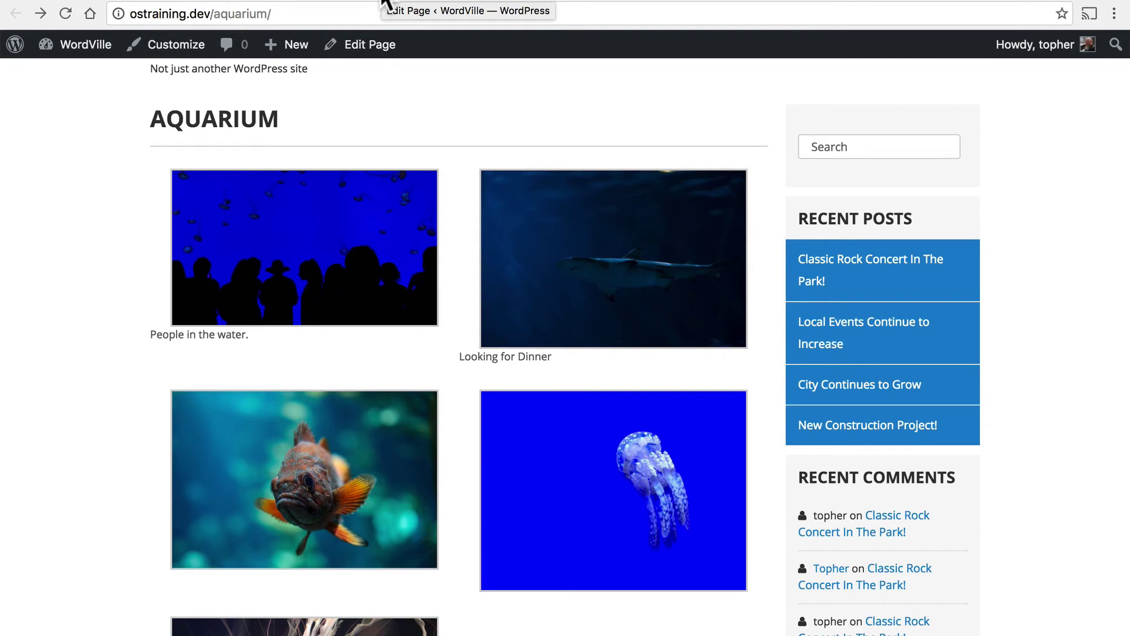
scroll(475, 108, "down", 3)
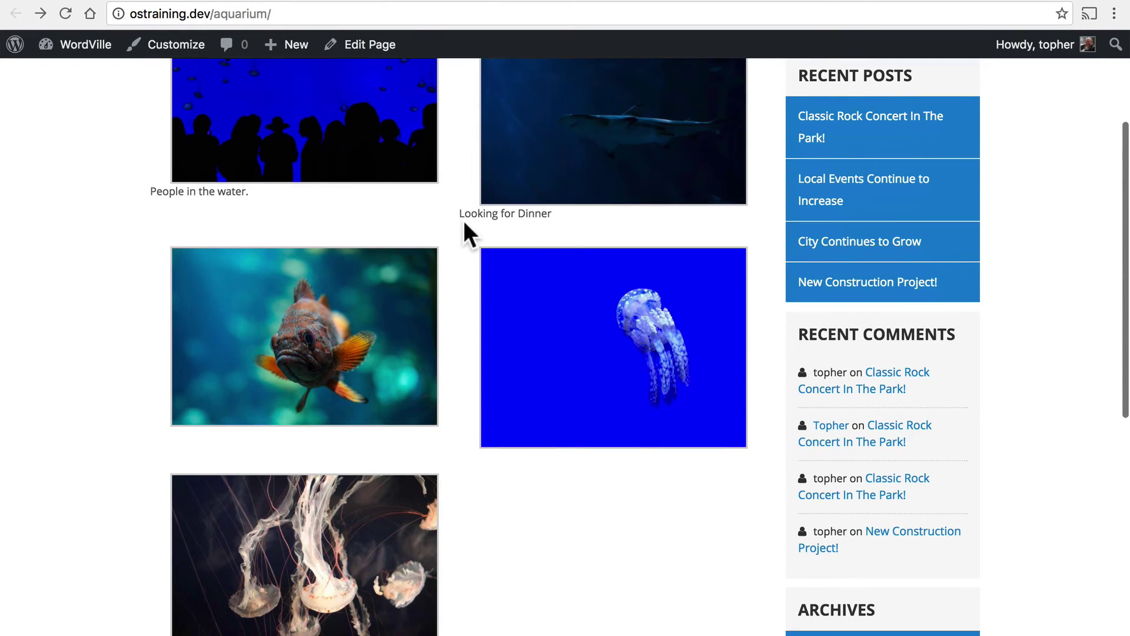
scroll(493, 386, "down", 2)
scroll(594, 424, "up", 5)
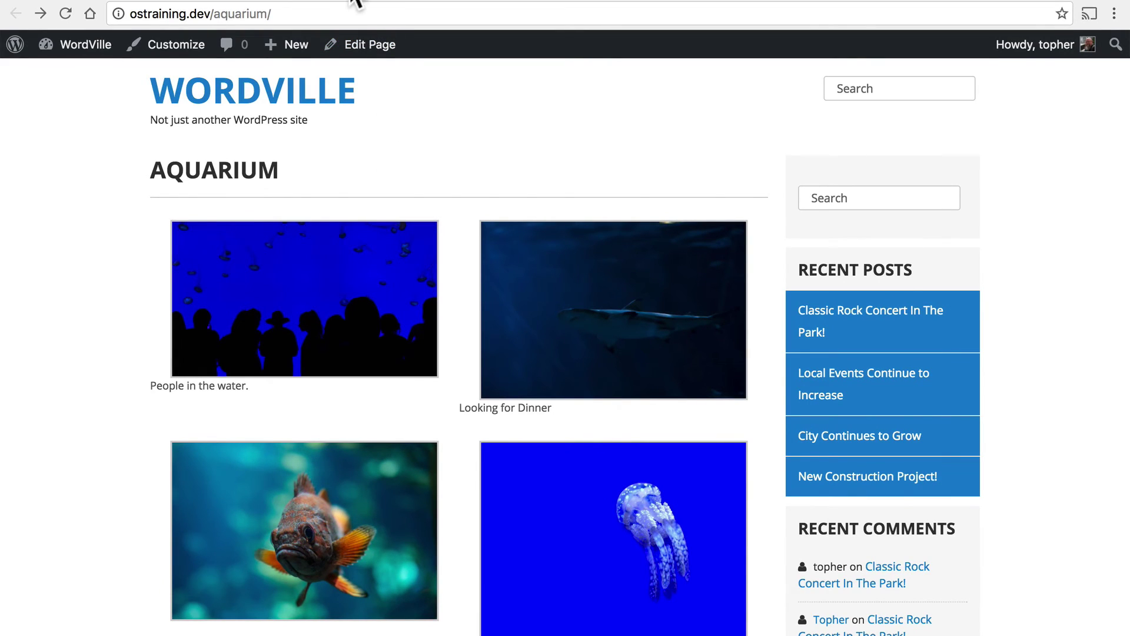
- Turn on Random Order for the gallery, apply it, and check the orderby="rand" shortcode in Text view
left_click(356, 2)
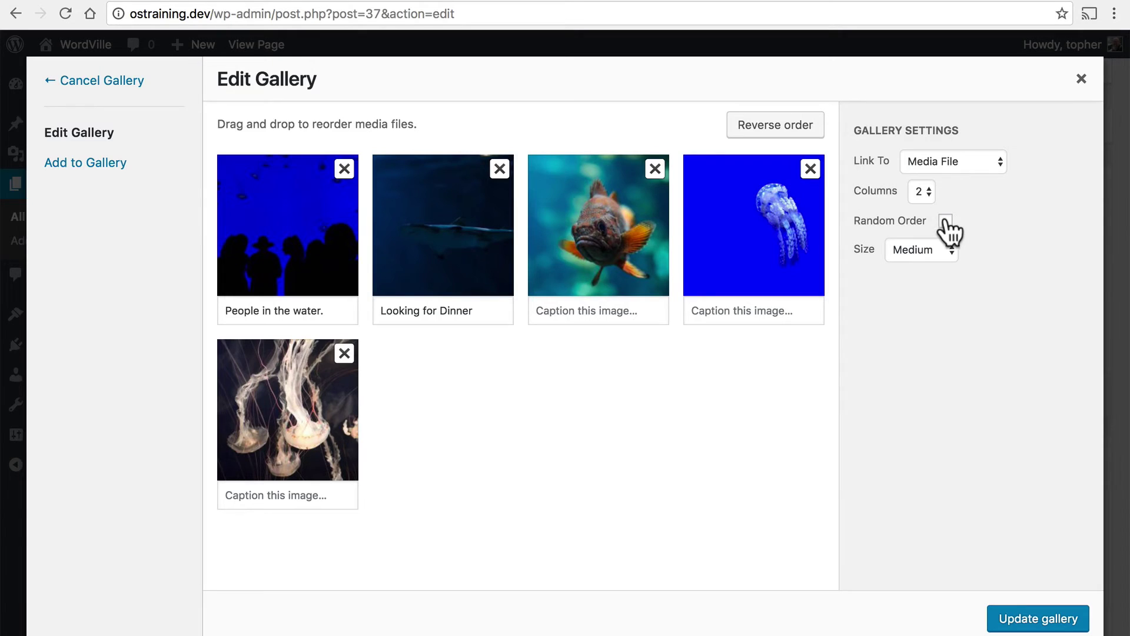
left_click(945, 221)
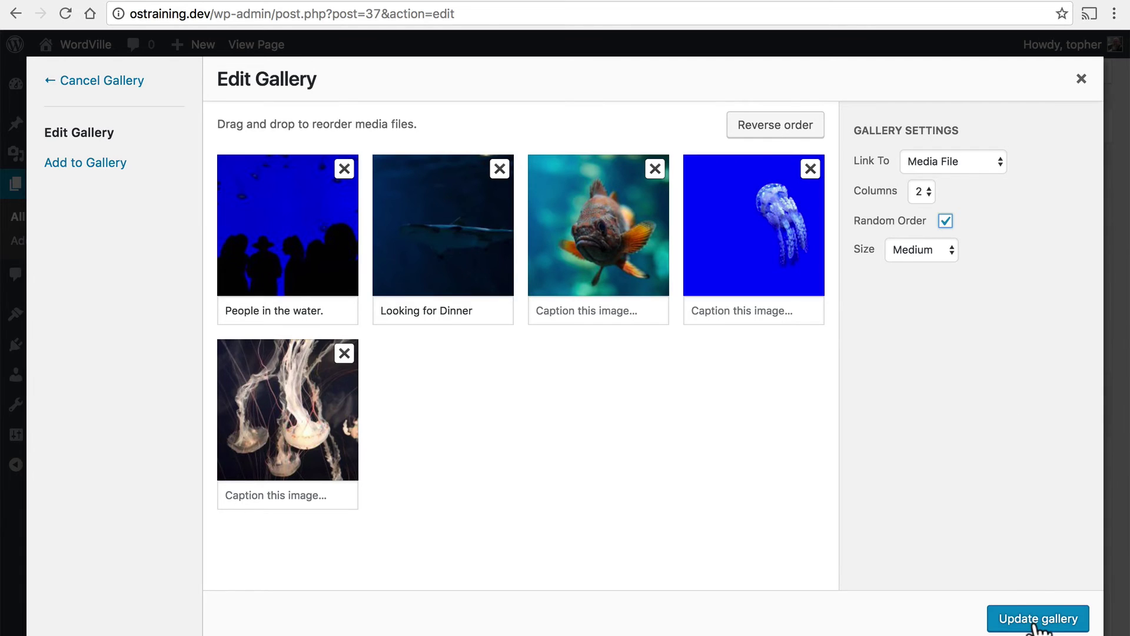
left_click(1003, 619)
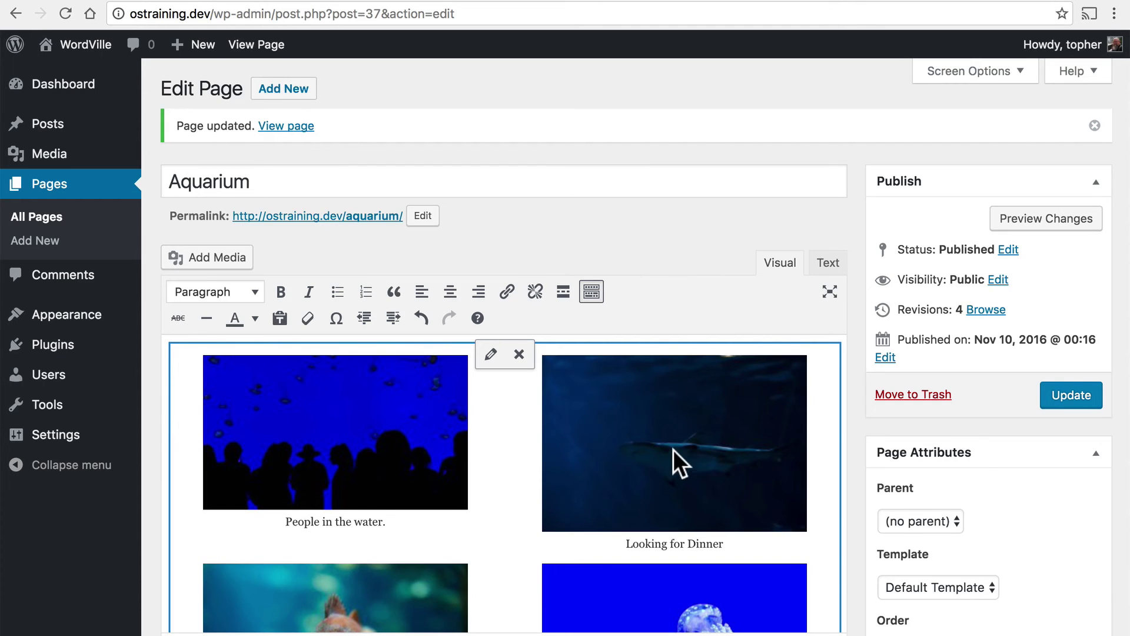
scroll(669, 447, "down", 5)
scroll(669, 447, "up", 2)
scroll(669, 447, "down", 6)
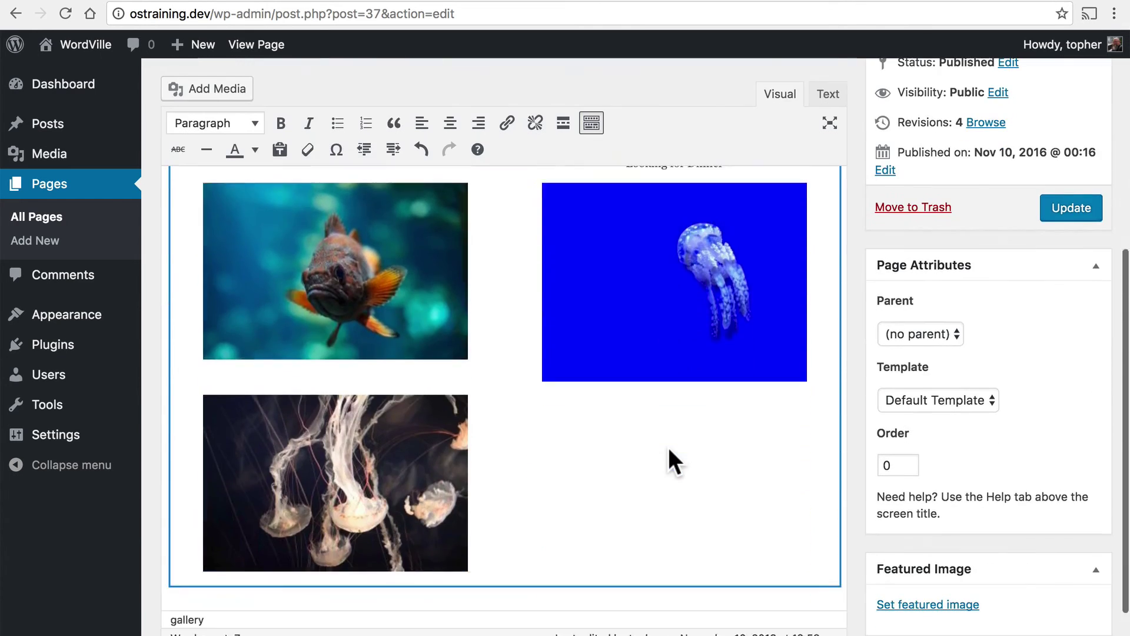
scroll(669, 448, "up", 7)
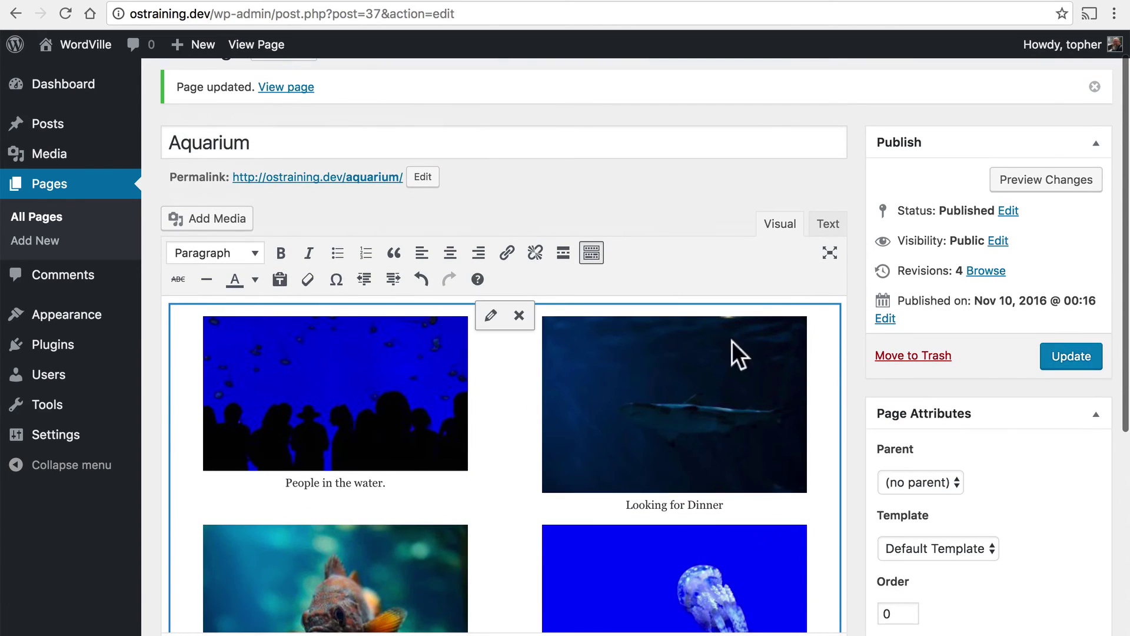
left_click(826, 233)
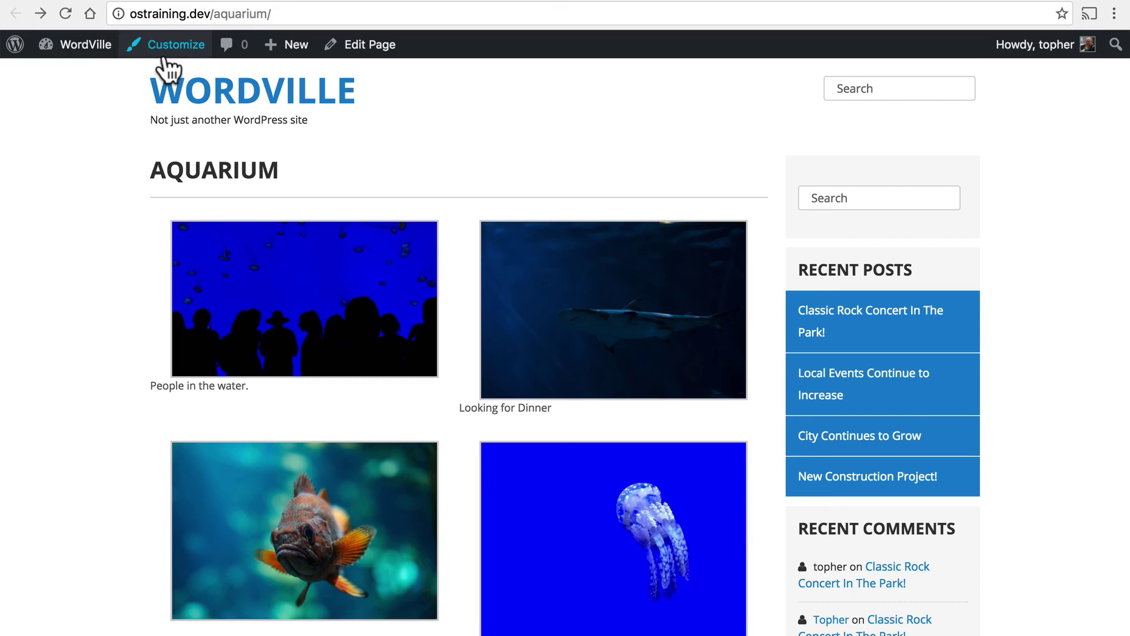
- Reload the live Aquarium page three times, confirming the five photos reshuffle into new random orders
left_click(65, 13)
left_click(64, 13)
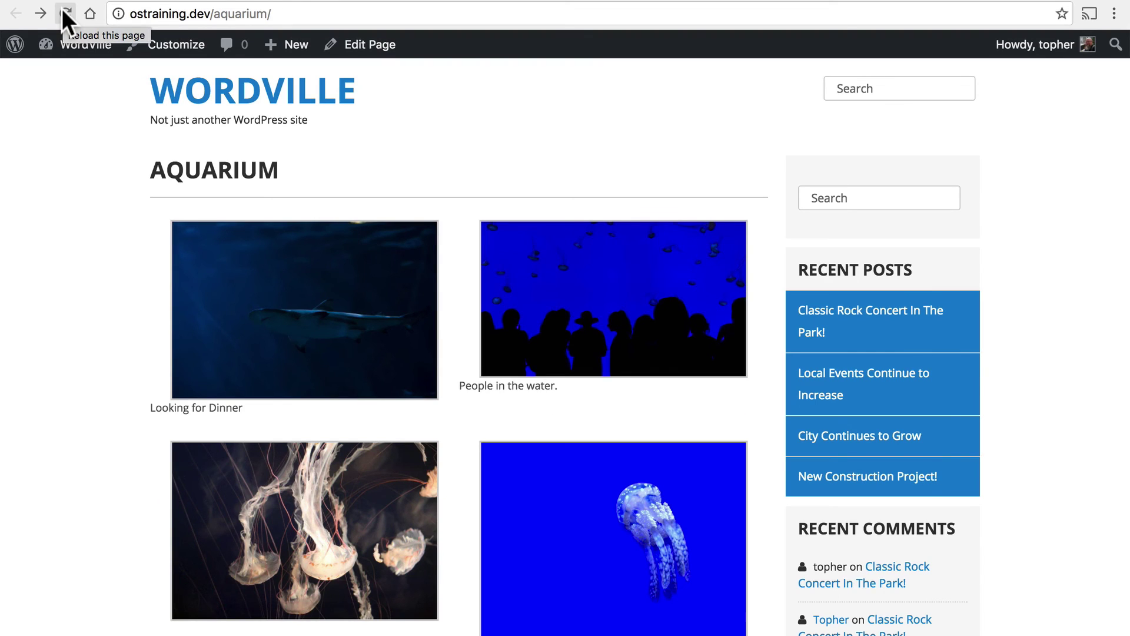
left_click(66, 13)
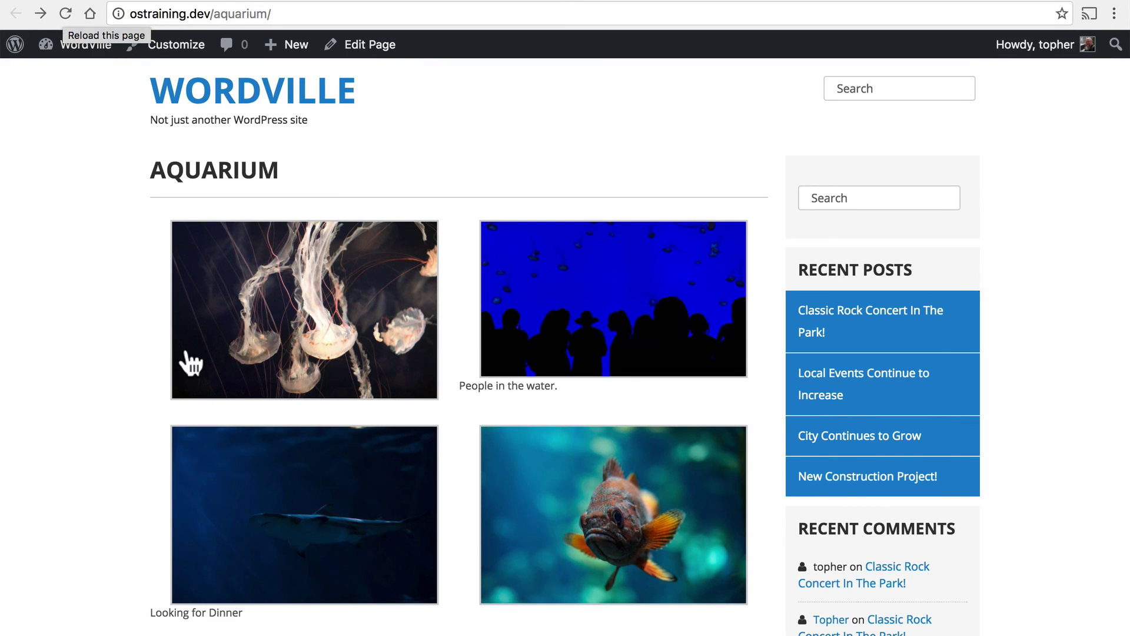
scroll(189, 362, "down", 3)
scroll(186, 358, "down", 2)
scroll(361, 171, "up", 5)
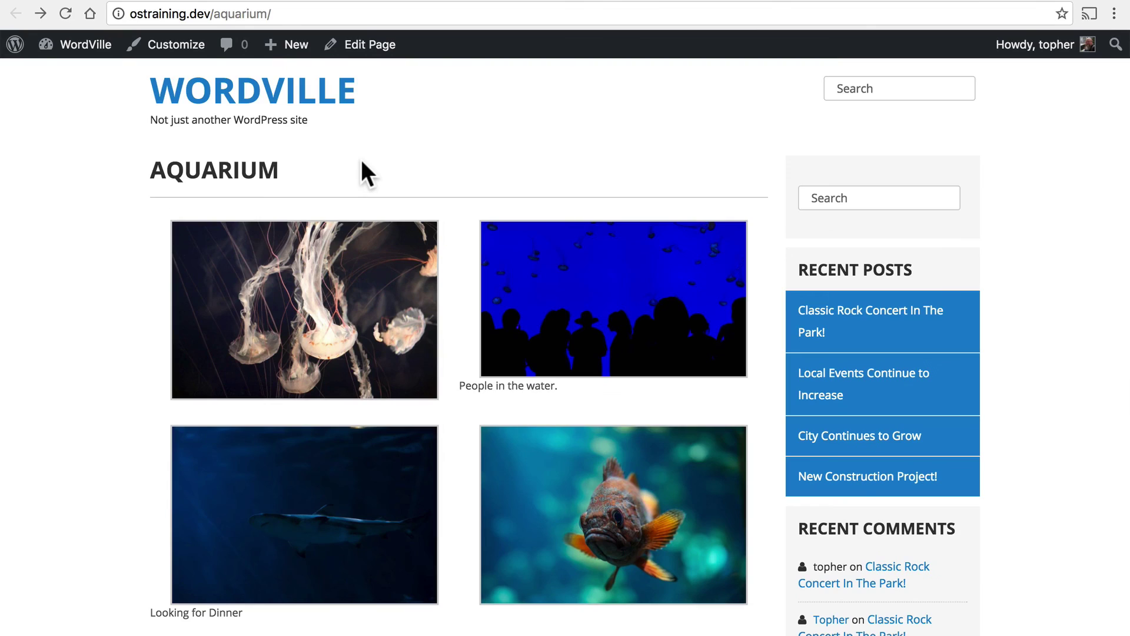